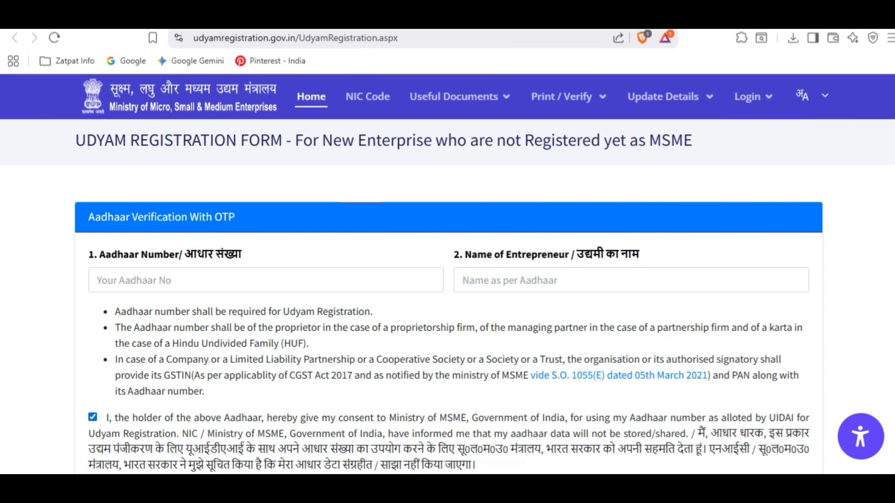
- Scroll down the new-enterprise registration form to the Aadhaar verification with OTP section
scroll(448, 279, "down", 2)
- Verify the entrepreneur's Aadhaar number and name by submitting the received OTP
left_click_drag(99, 188, 242, 188)
left_click_drag(463, 189, 618, 188)
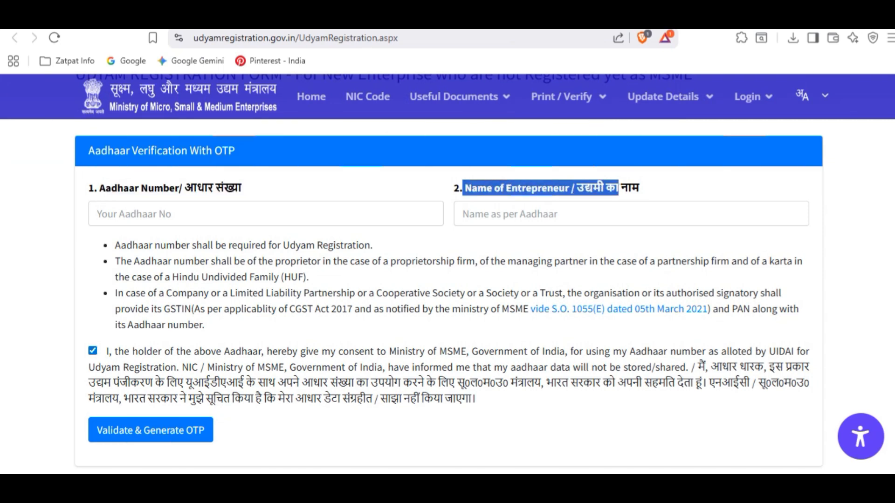
left_click(625, 214)
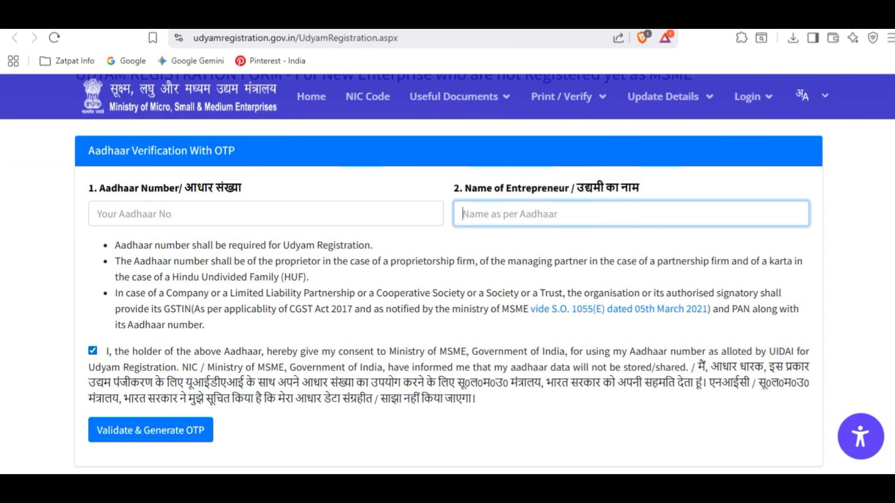
scroll(625, 280, "down", 1)
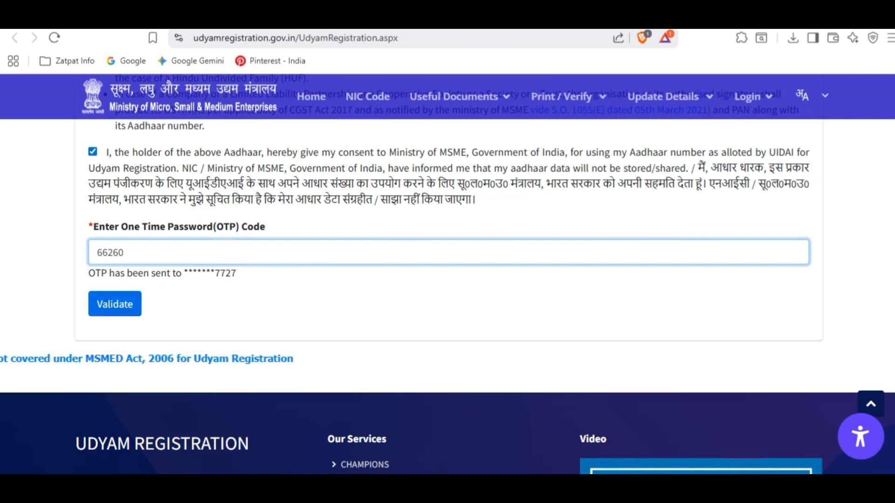
key("Return")
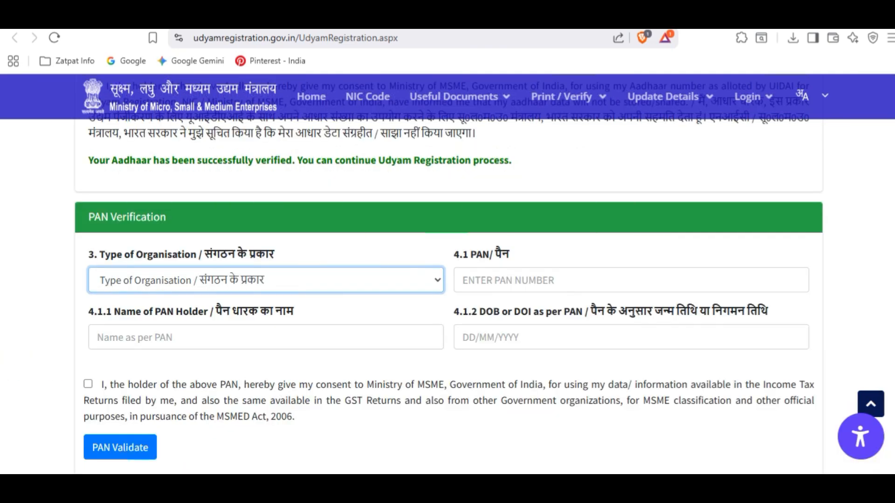
- Choose '1. Proprietary' as the Type of Organisation under PAN Verification
left_click_drag(89, 217, 167, 218)
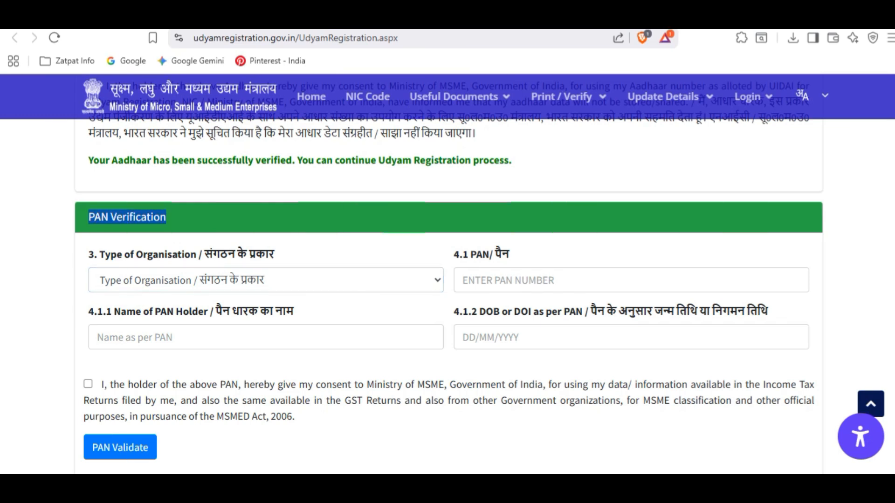
left_click(266, 281)
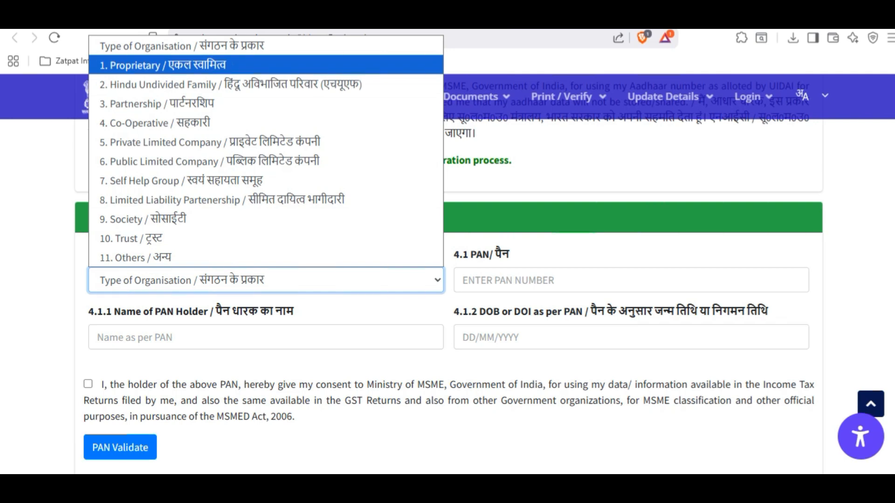
key("Return")
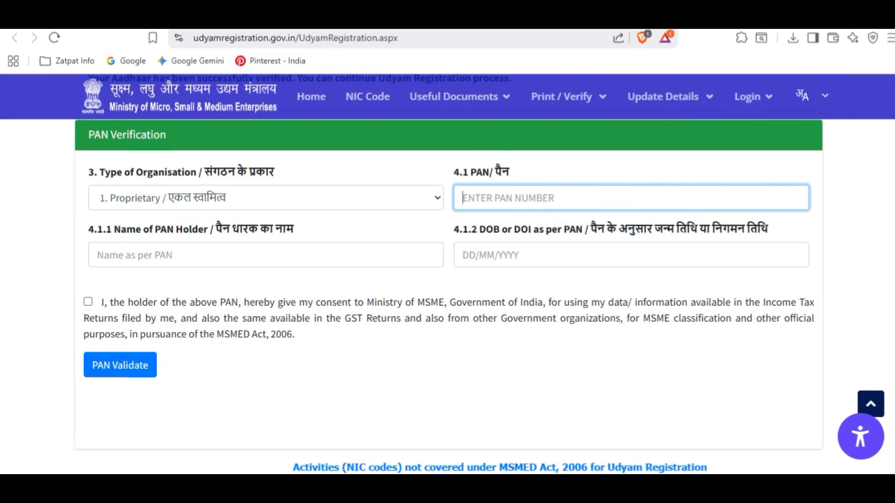
- Review the PAN holder name and DOB fields and consent to use of PAN data
left_click_drag(214, 229, 295, 230)
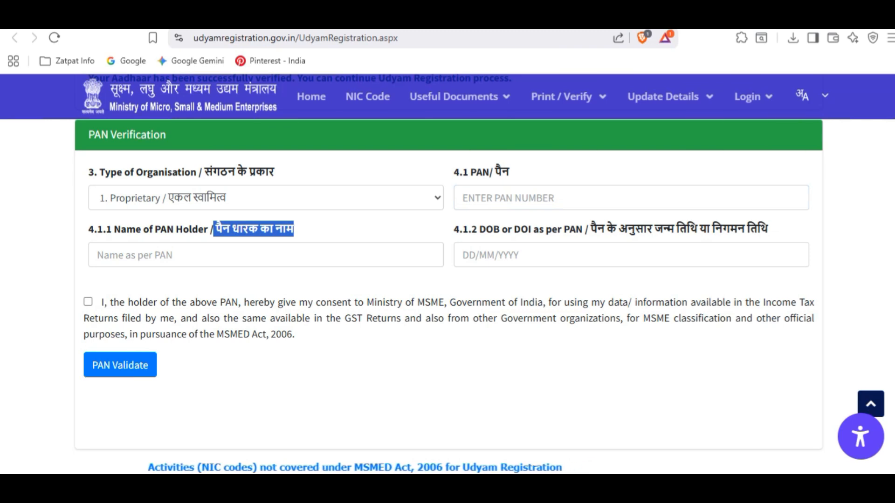
left_click(308, 230)
left_click_drag(449, 229, 769, 229)
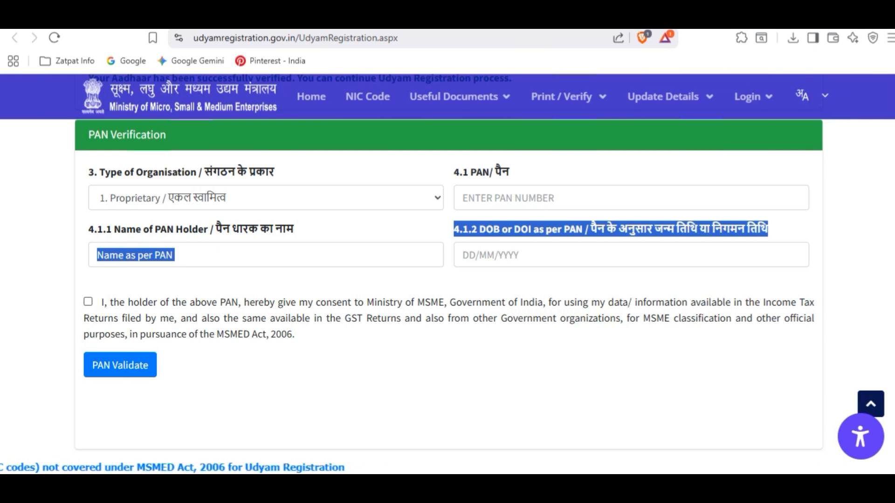
left_click(89, 302)
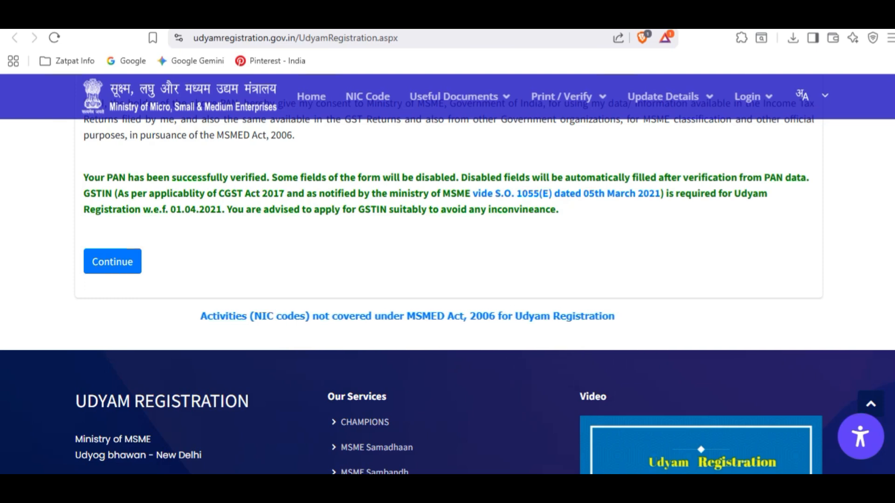
- Continue after PAN verification and select No for '4.3 Do you have GSTIN?'
left_click(112, 262)
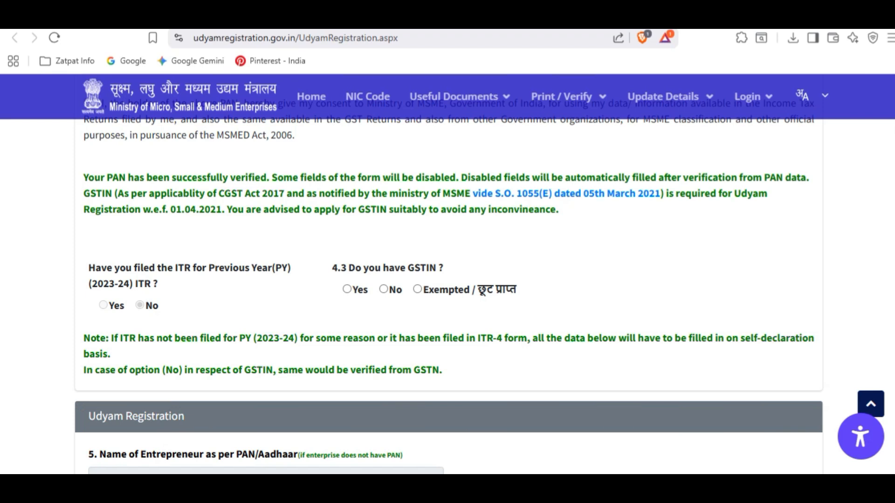
left_click_drag(88, 267, 257, 268)
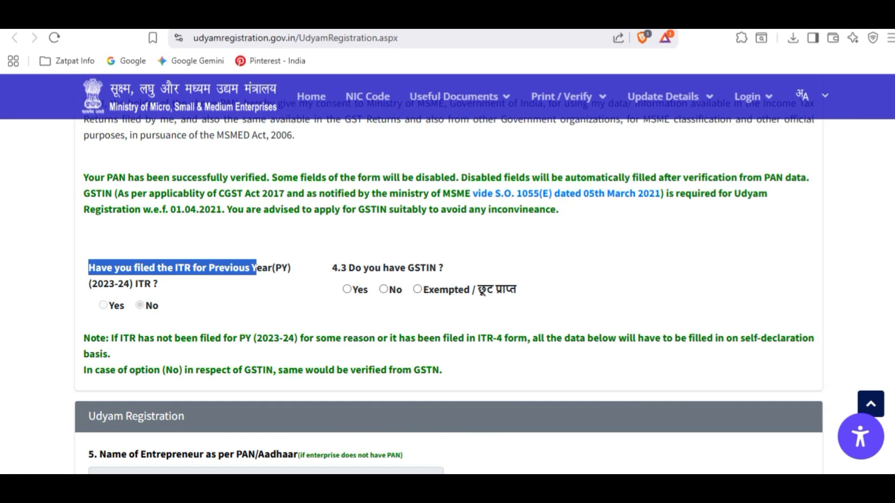
left_click_drag(347, 267, 443, 268)
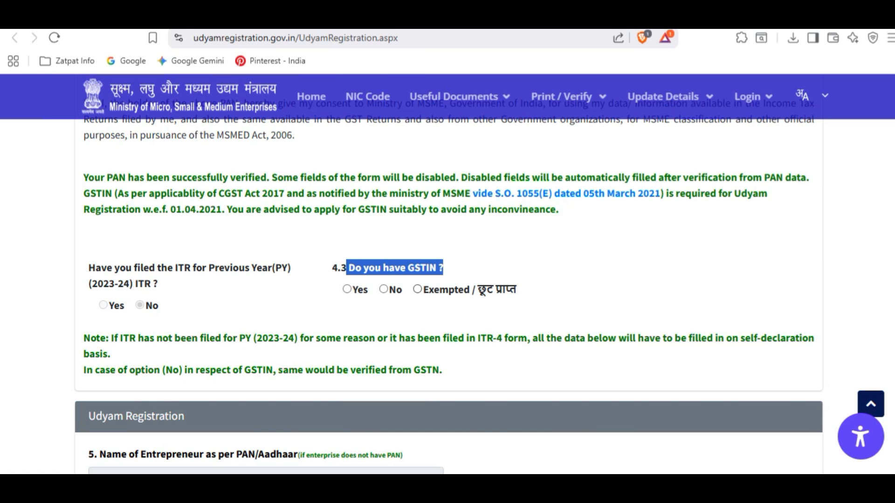
left_click(384, 289)
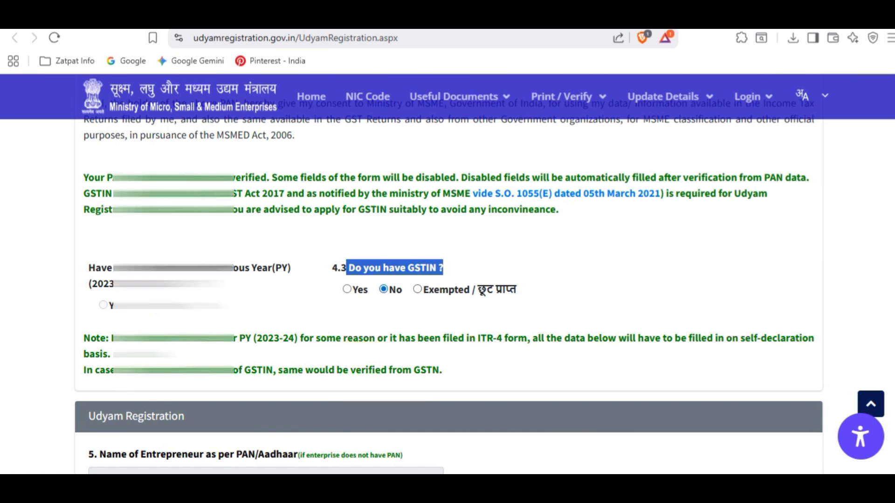
scroll(383, 290, "down", 3)
scroll(447, 275, "down", 3)
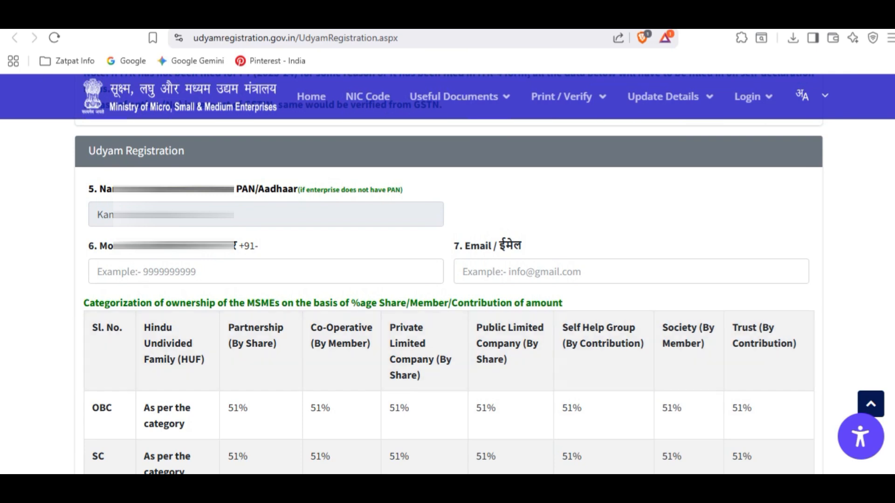
- Select SC social category, Female gender, and No for Specially Abled
left_click(631, 272)
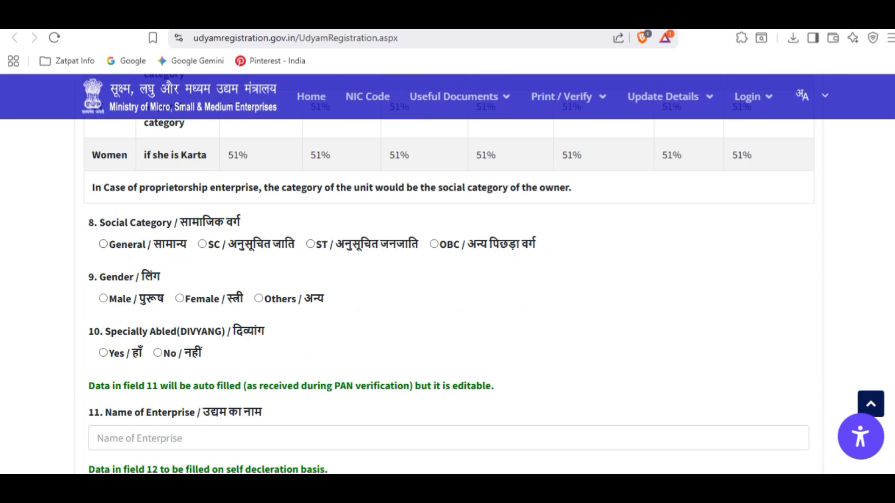
left_click_drag(98, 223, 232, 223)
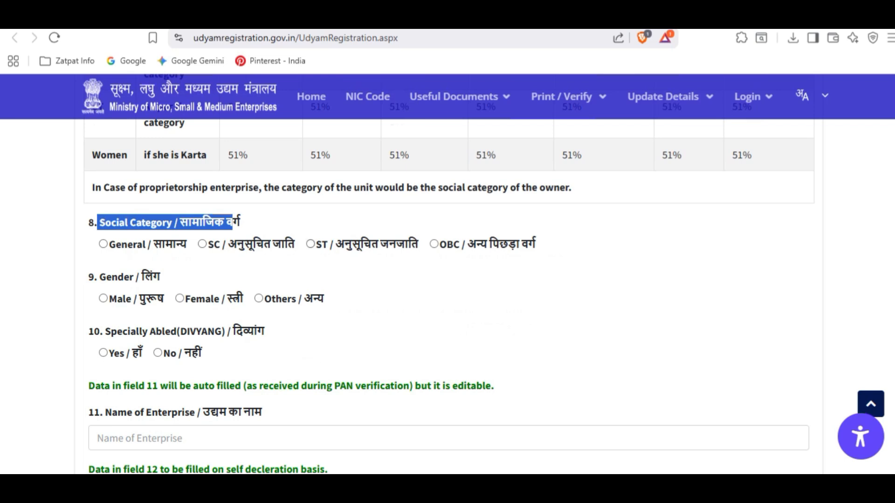
left_click(203, 244)
left_click(180, 298)
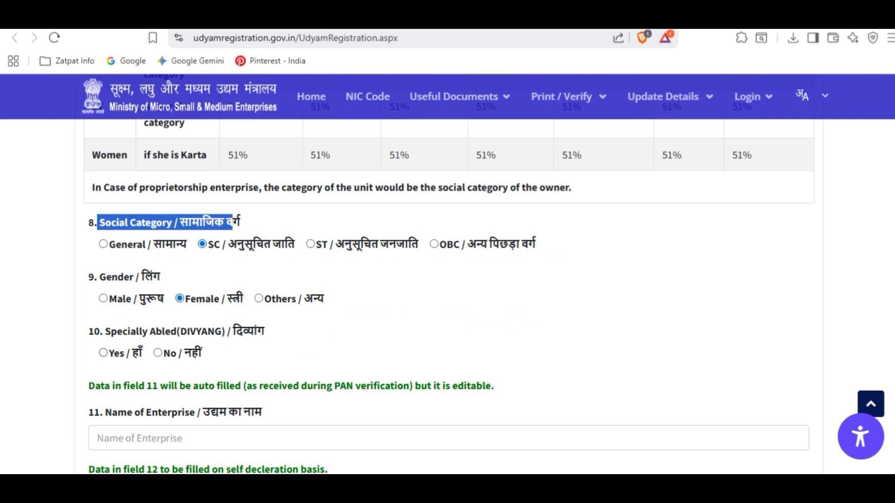
left_click(157, 353)
scroll(447, 299, "down", 2)
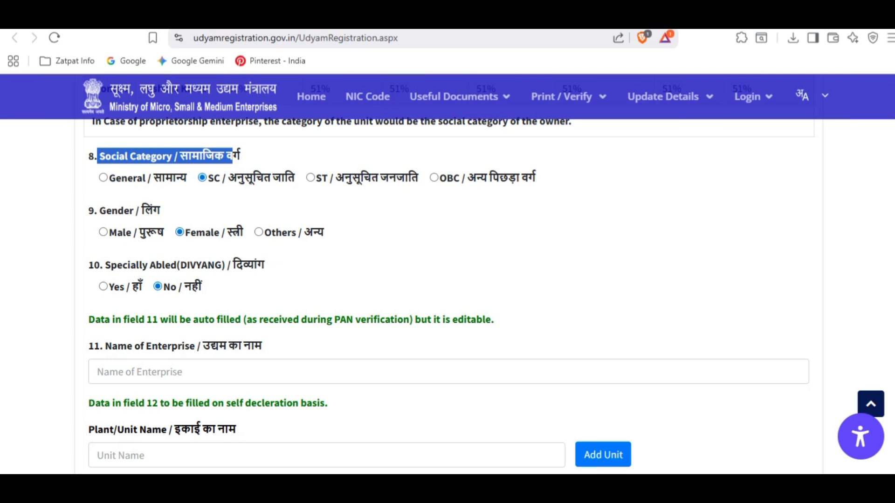
scroll(447, 298, "down", 2)
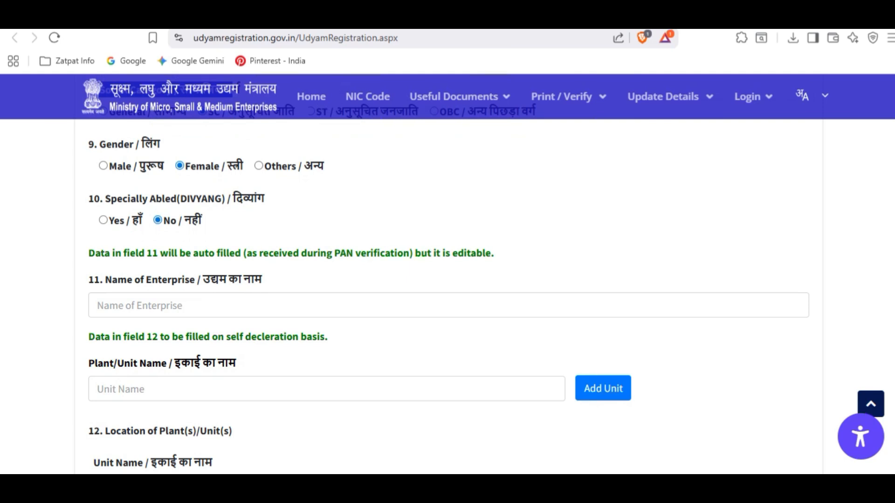
scroll(447, 280, "down", 1)
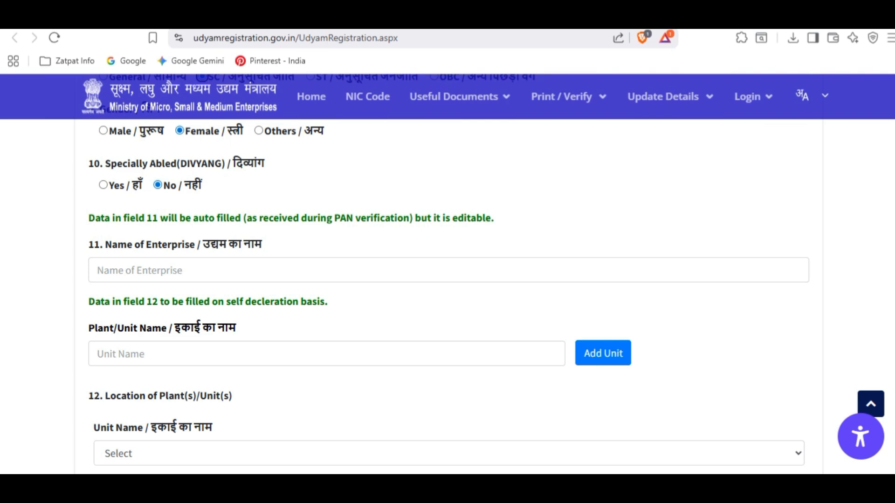
- Enter 'Sachi Dosa House' as both enterprise name and plant/unit name, then add the unit
left_click(139, 271)
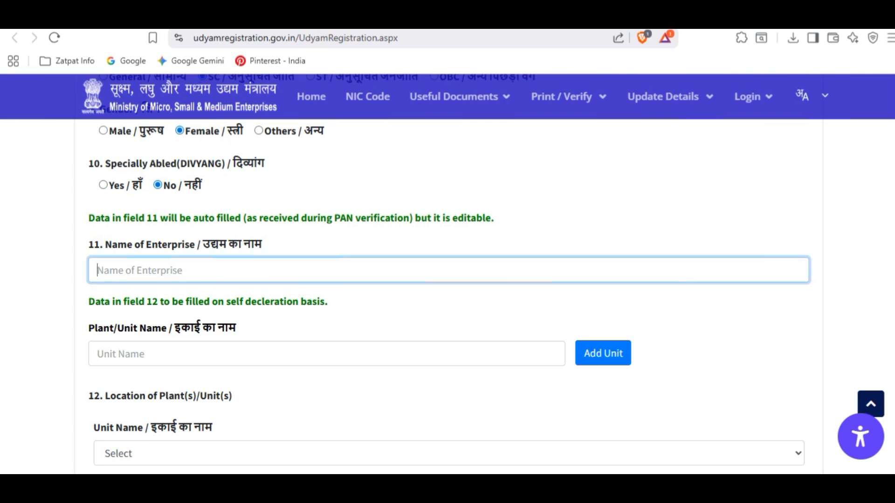
type("Sachi ")
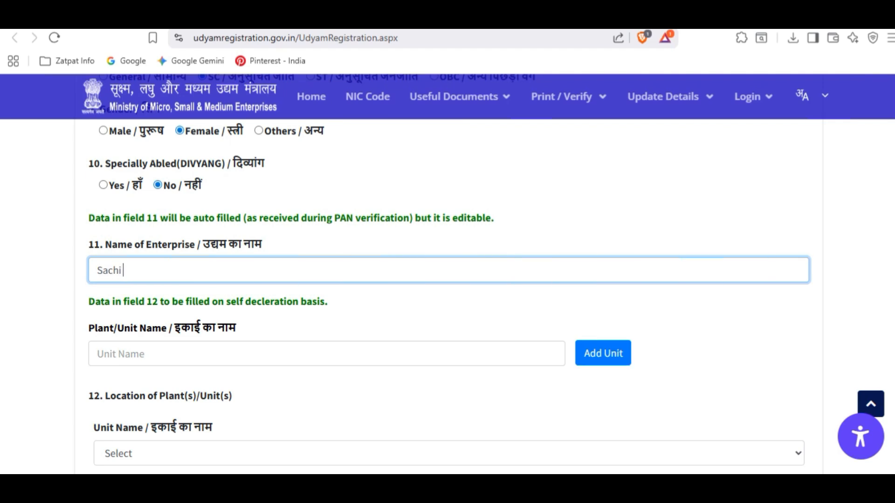
type("Dosa House")
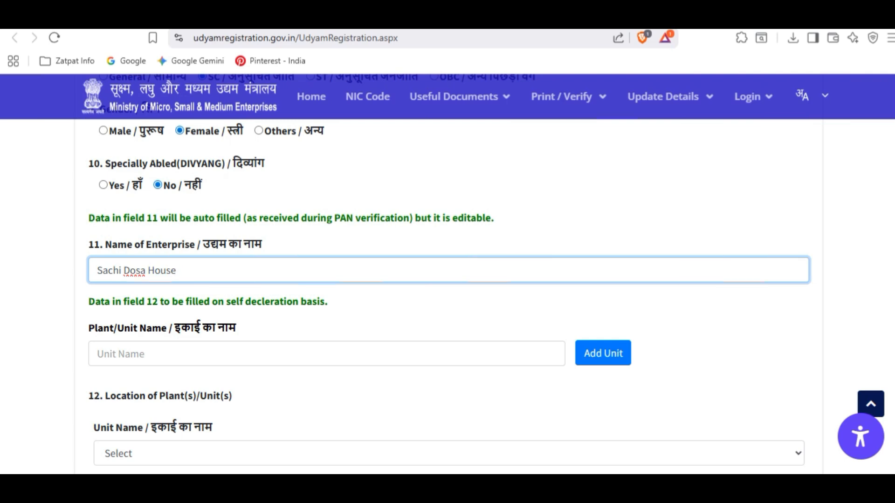
left_click(121, 354)
type("Sachi Dosa")
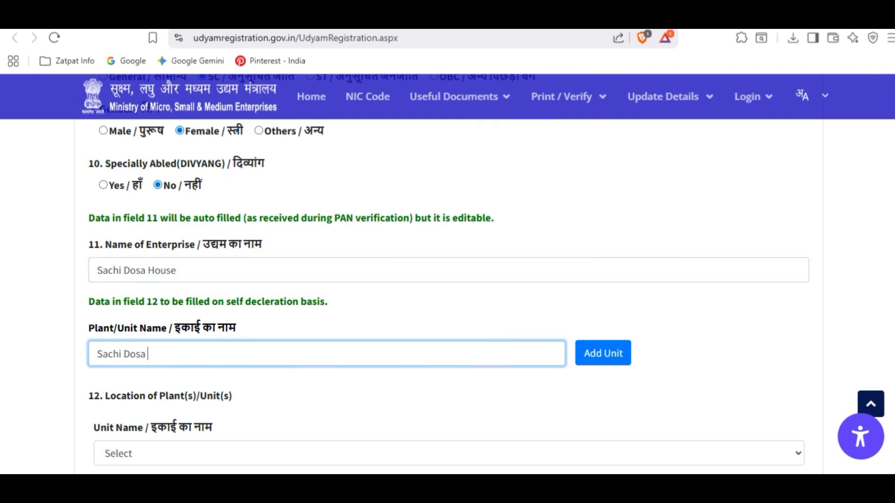
type(" House")
left_click(603, 353)
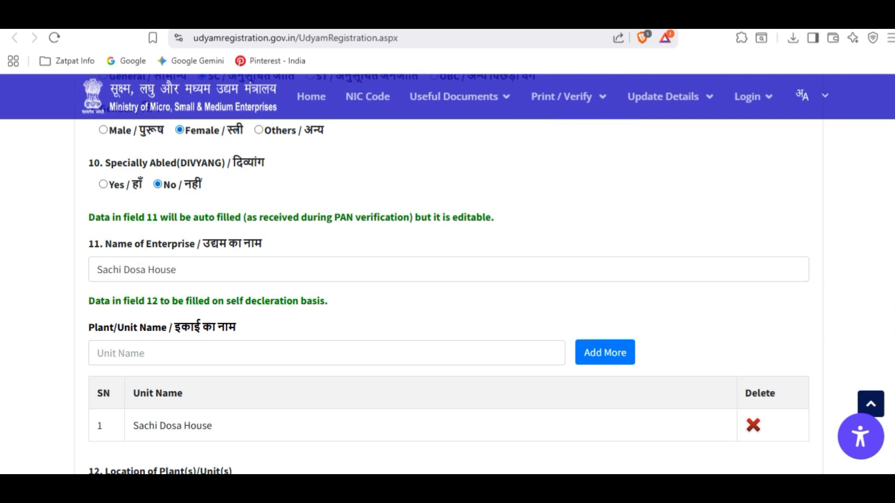
scroll(448, 296, "down", 2)
left_click_drag(133, 293, 213, 294)
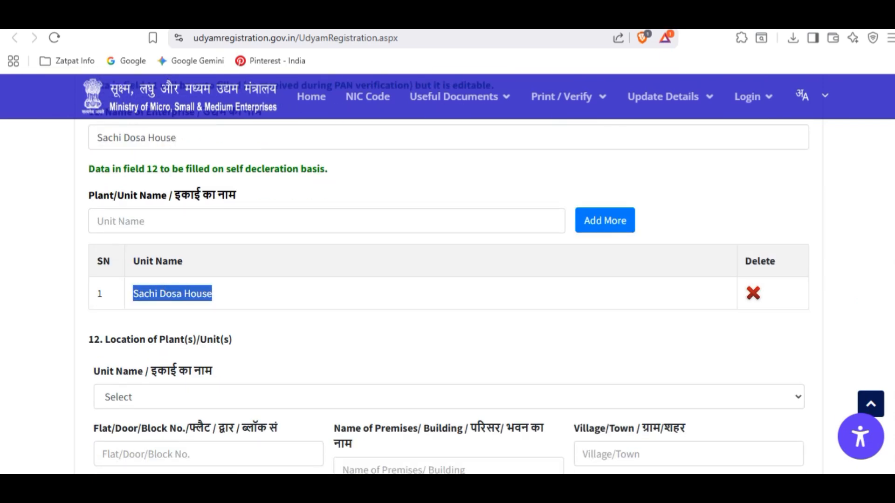
scroll(448, 297, "down", 1)
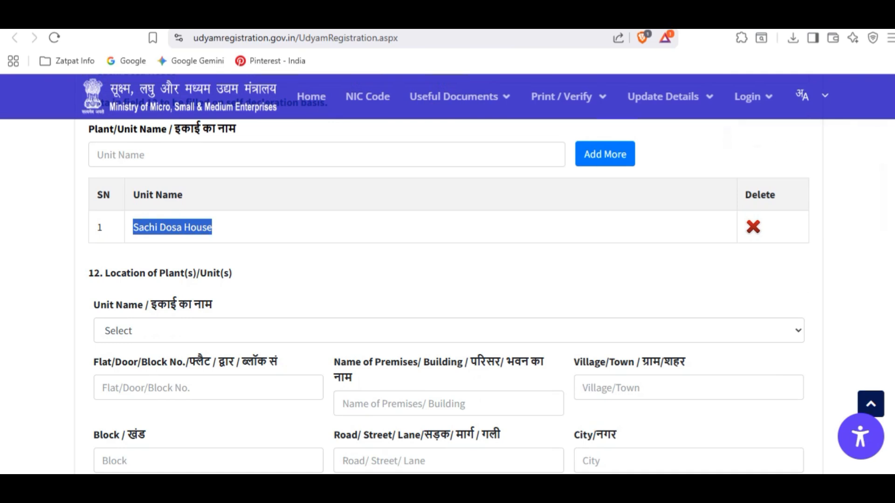
- Select Sachi Dosa House as the unit and add its plant address to the locations table
left_click(448, 330)
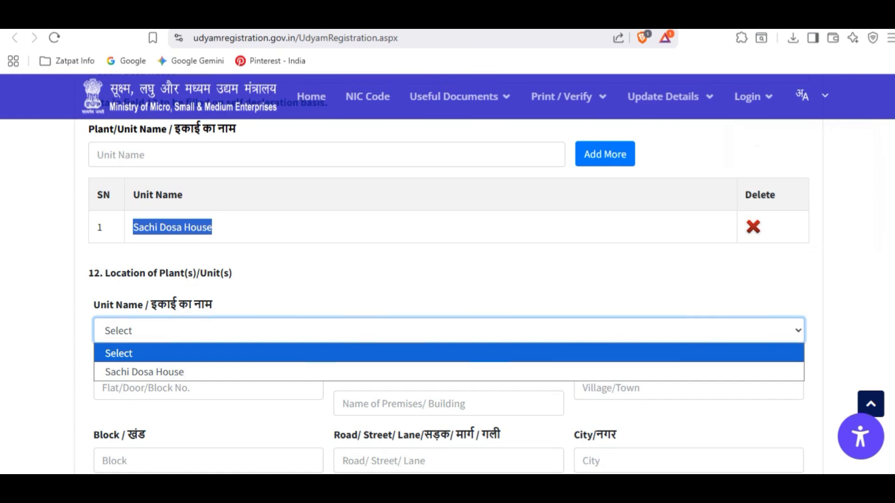
key("Down")
key("Return")
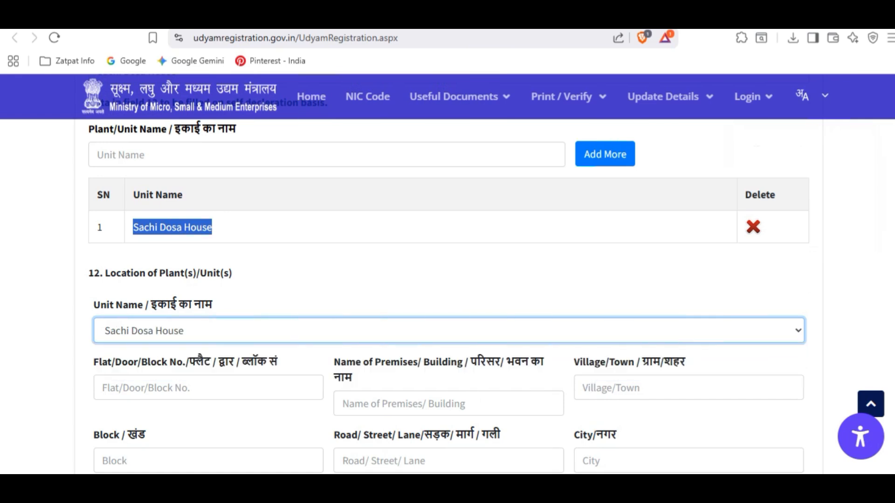
scroll(448, 296, "down", 1)
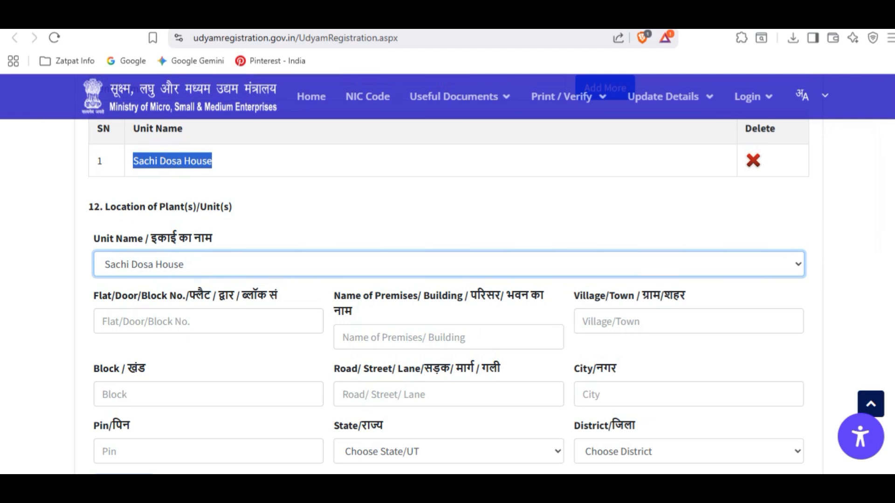
scroll(448, 280, "down", 3)
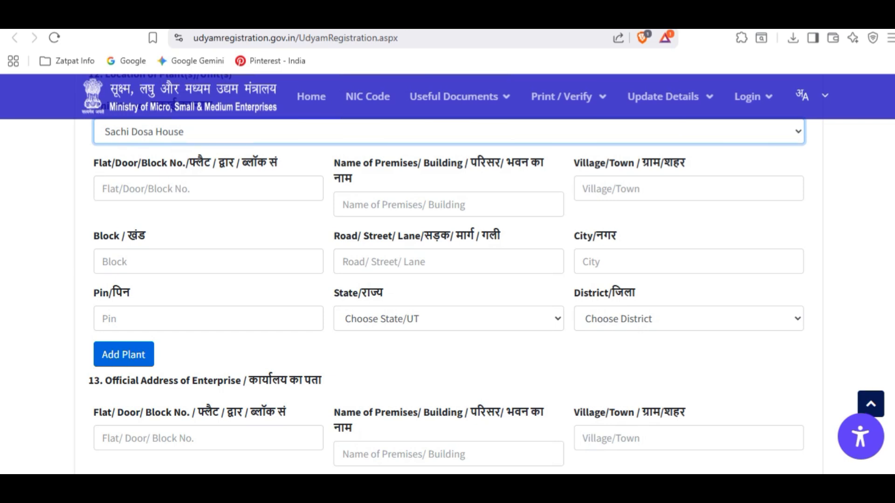
scroll(448, 274, "up", 2)
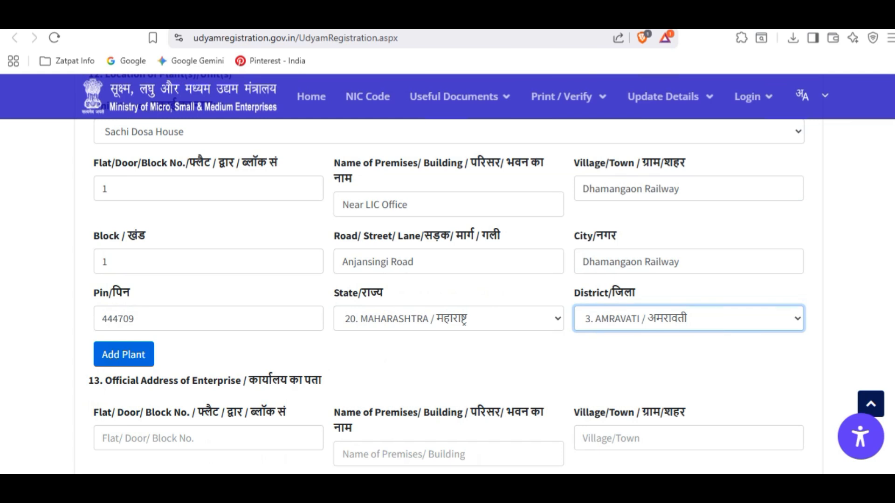
left_click(123, 354)
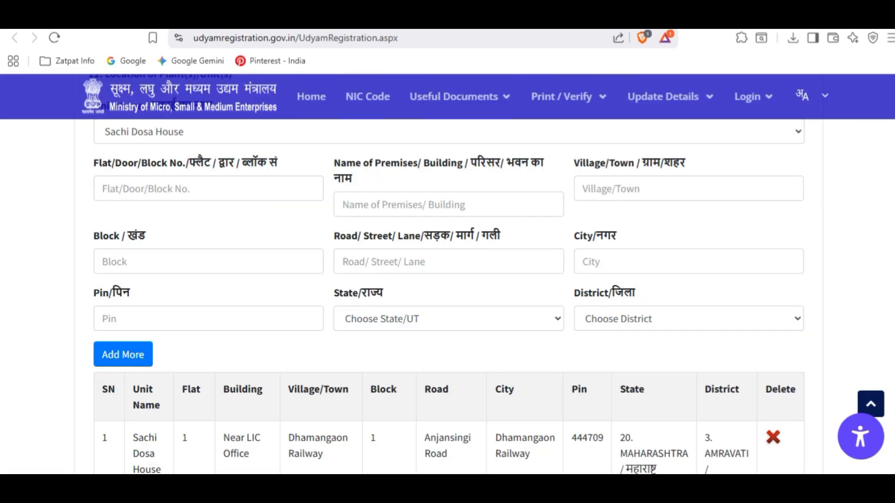
scroll(448, 280, "down", 4)
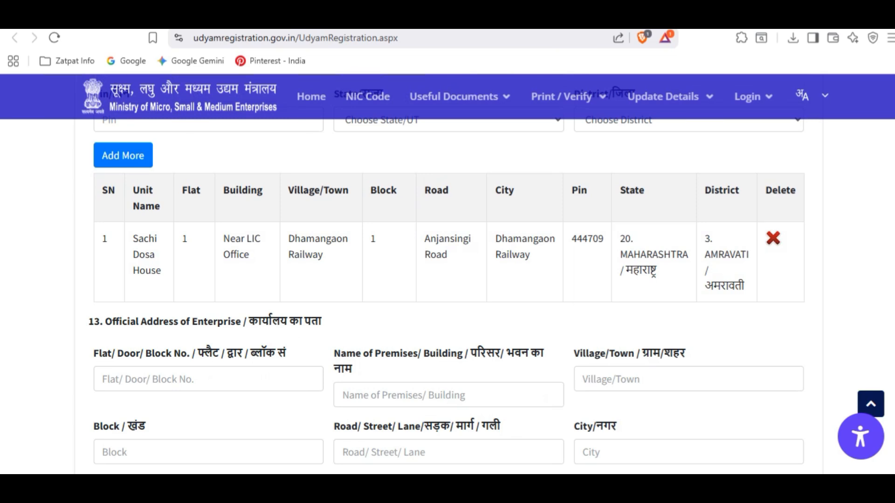
scroll(448, 280, "down", 3)
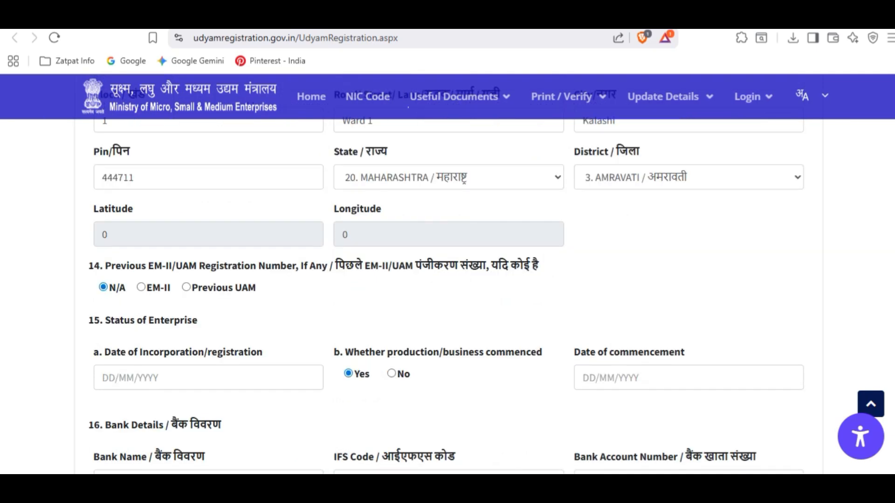
- Set the Date of Incorporation to 01/06/2025 using the calendar
scroll(448, 280, "down", 2)
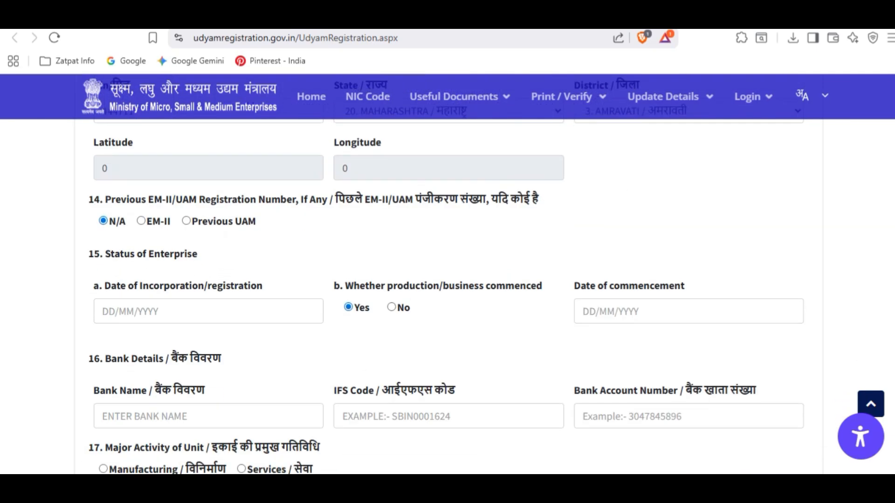
left_click_drag(105, 254, 198, 253)
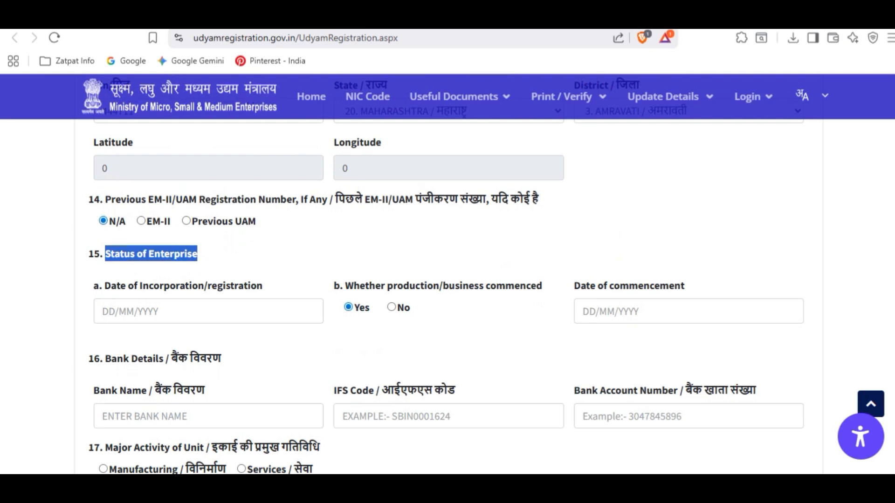
left_click(209, 311)
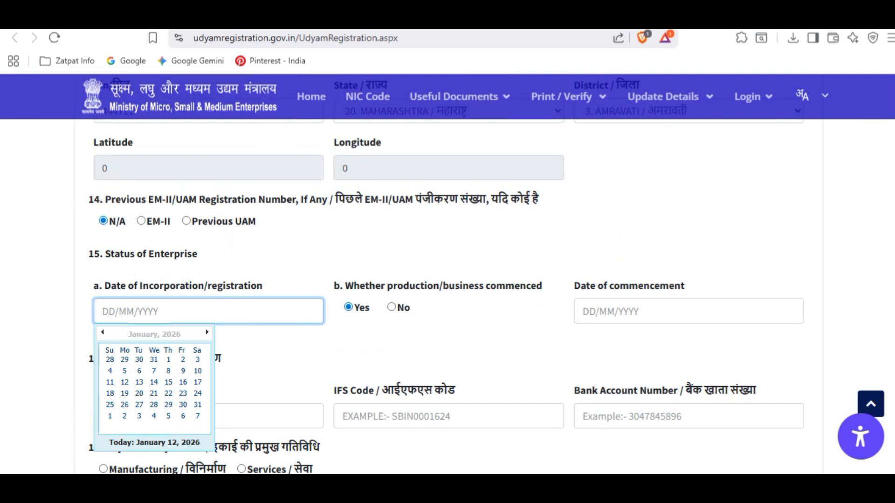
left_click(103, 332)
left_click(103, 332)
left_click(103, 332)
left_click(102, 332)
left_click(102, 332)
left_click(103, 332)
left_click(103, 332)
left_click(110, 371)
double_click(172, 286)
scroll(172, 286, "down", 3)
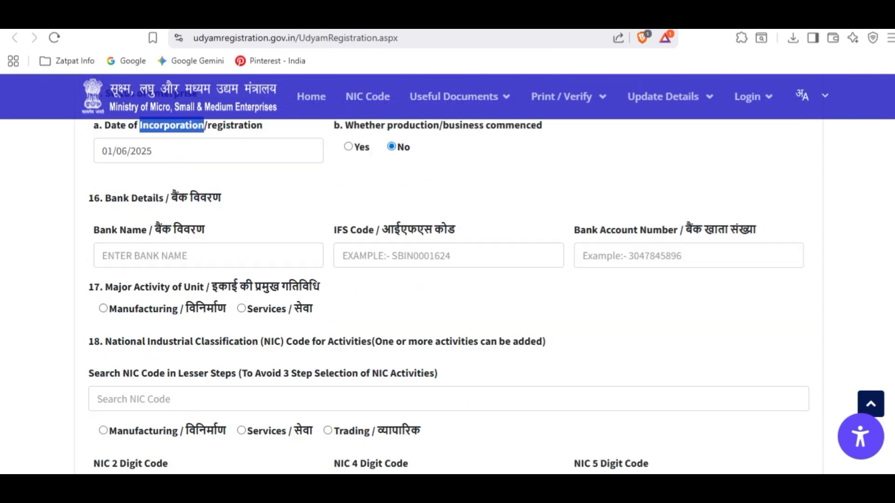
- Review the bank details fields and select Manufacturing as the major activity
left_click_drag(89, 198, 221, 198)
left_click(243, 198)
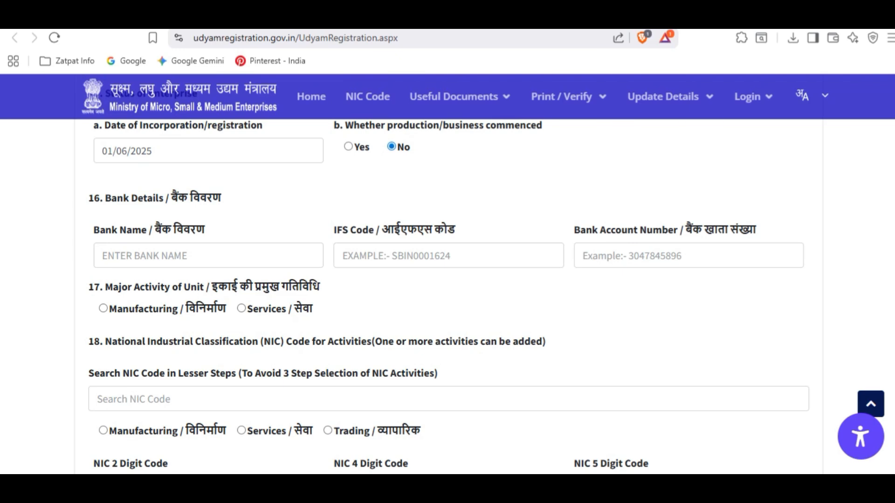
left_click_drag(567, 230, 740, 230)
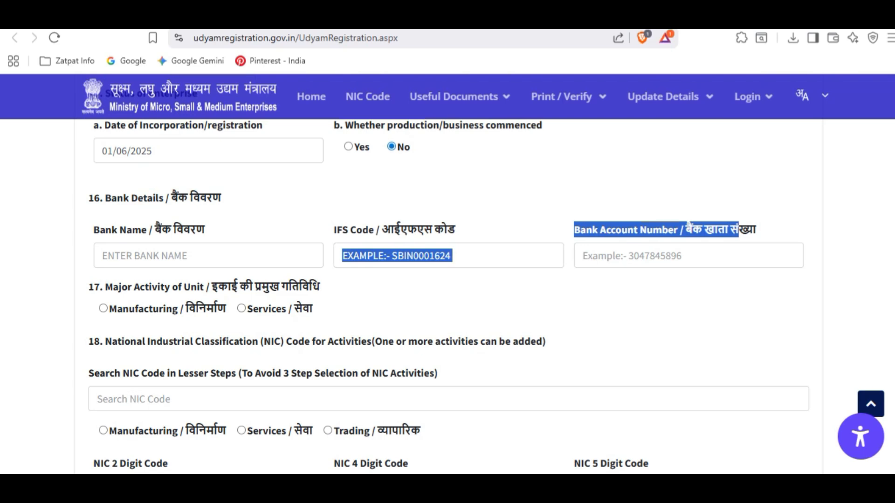
left_click(448, 256)
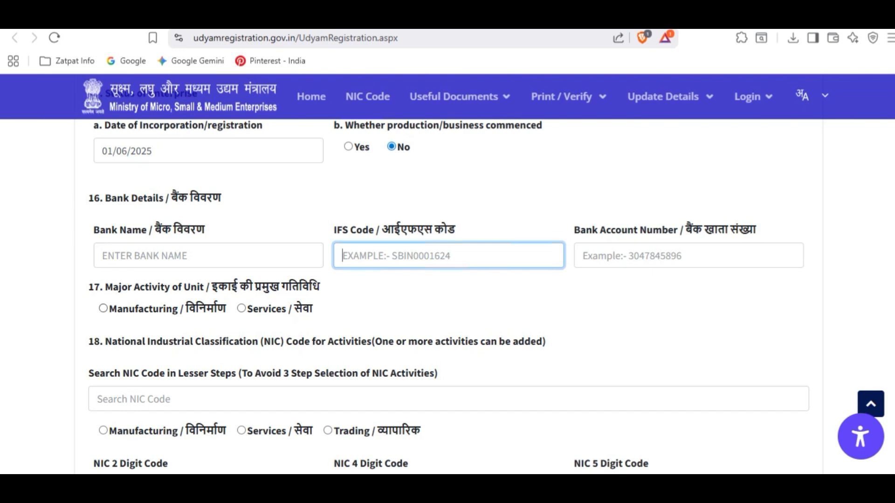
left_click(103, 309)
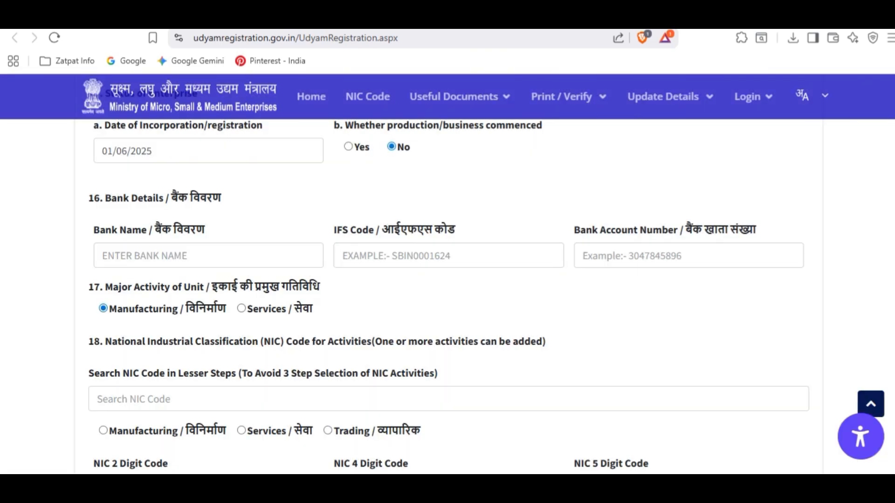
- Switch major activity to Services, choose Non-Trading, and limit the NIC search to Services
left_click(242, 309)
scroll(241, 309, "up", 2)
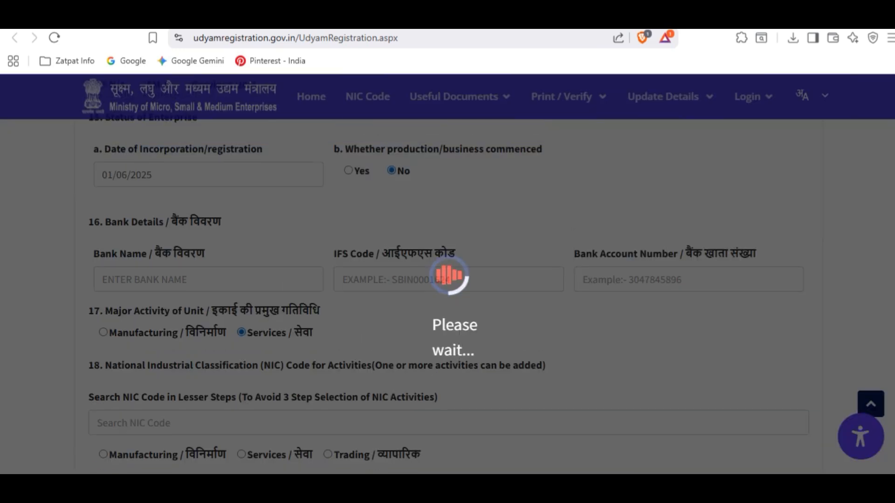
scroll(447, 289, "down", 4)
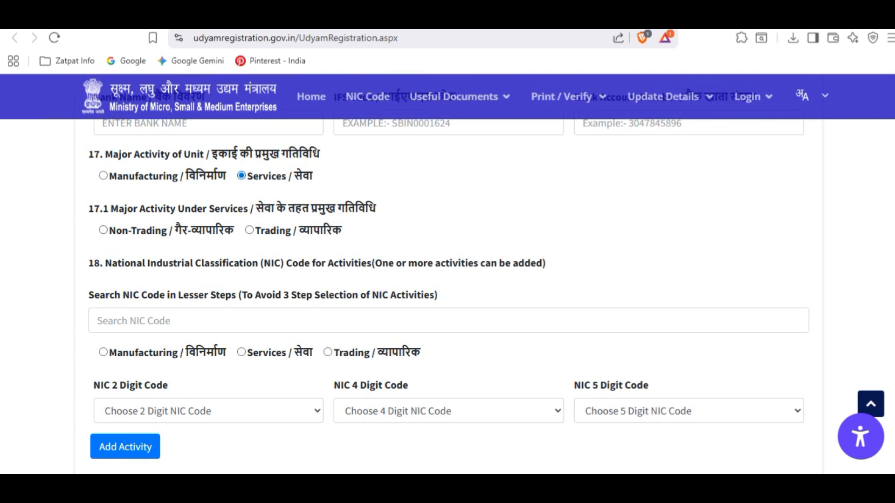
left_click(103, 230)
left_click(133, 321)
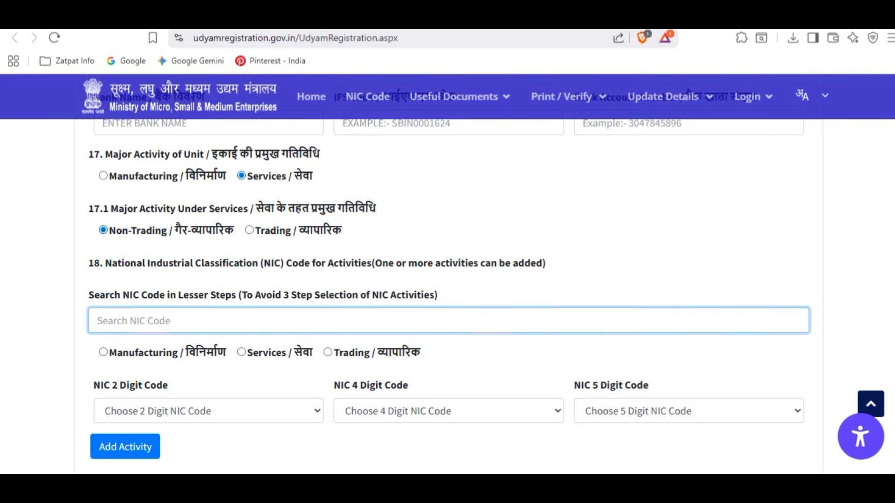
left_click(241, 352)
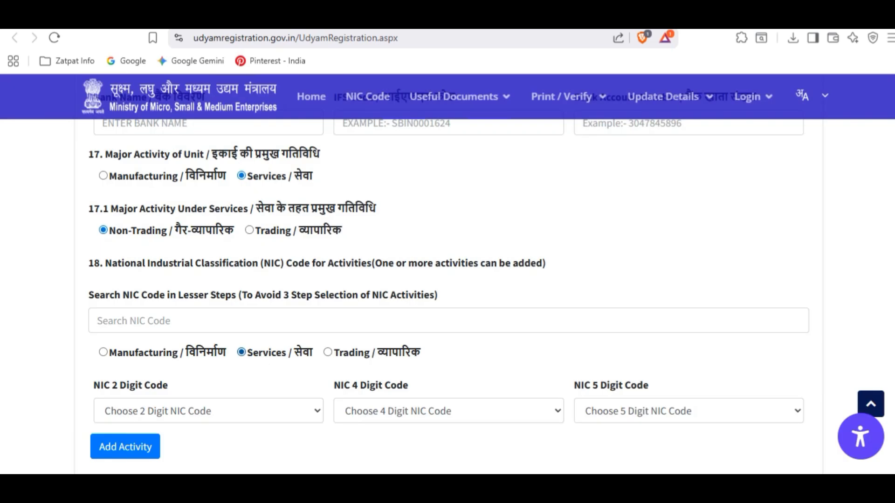
- Toggle the NIC activity type to Manufacturing and back to Services
left_click(103, 352)
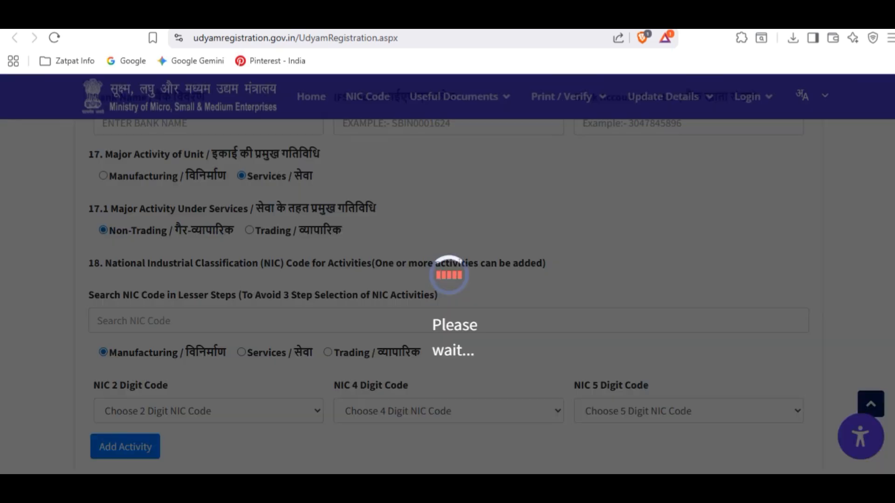
left_click(209, 411)
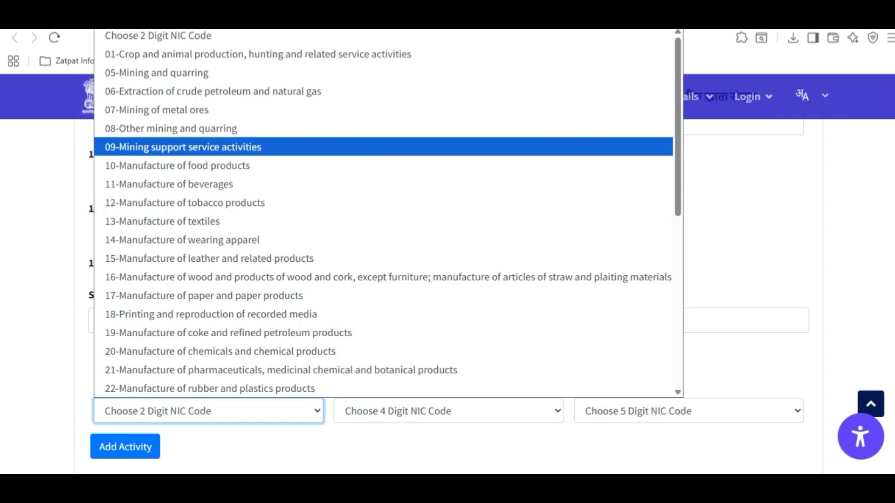
scroll(387, 221, "down", 8)
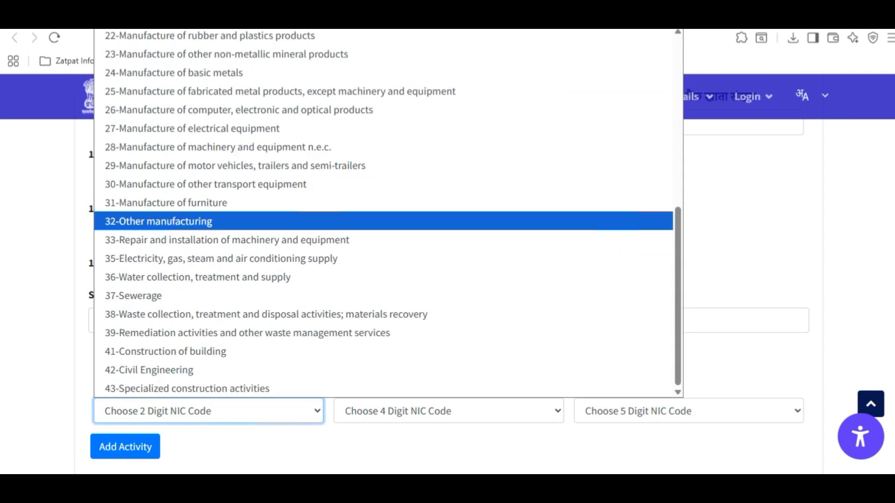
left_click(261, 447)
left_click(241, 352)
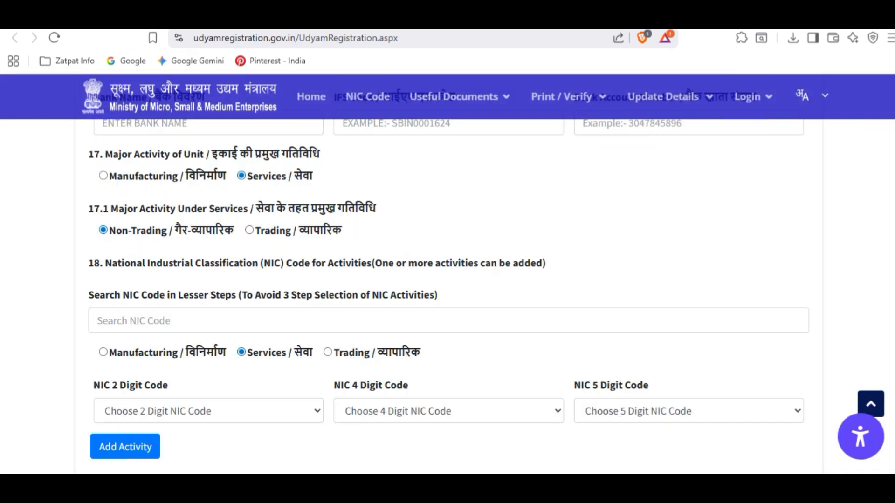
- Choose NIC codes 56-Food and beverage service activities and 5630-Beverage serving activities
left_click(208, 411)
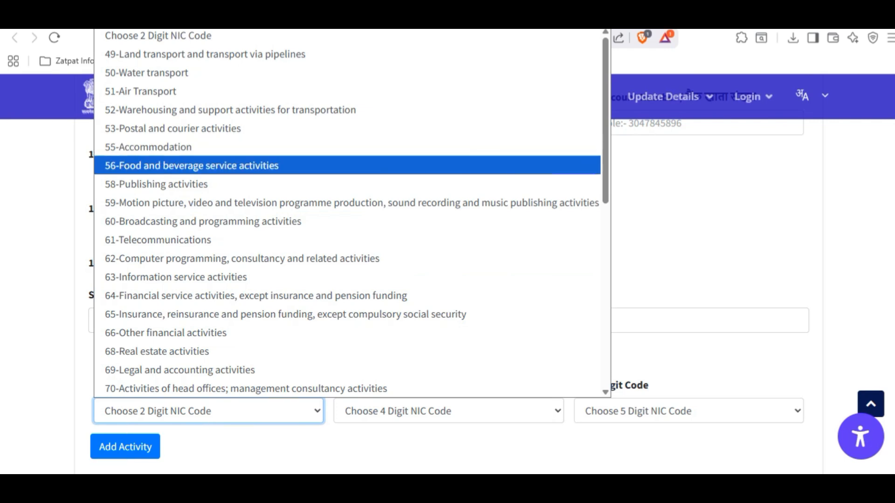
key("Return")
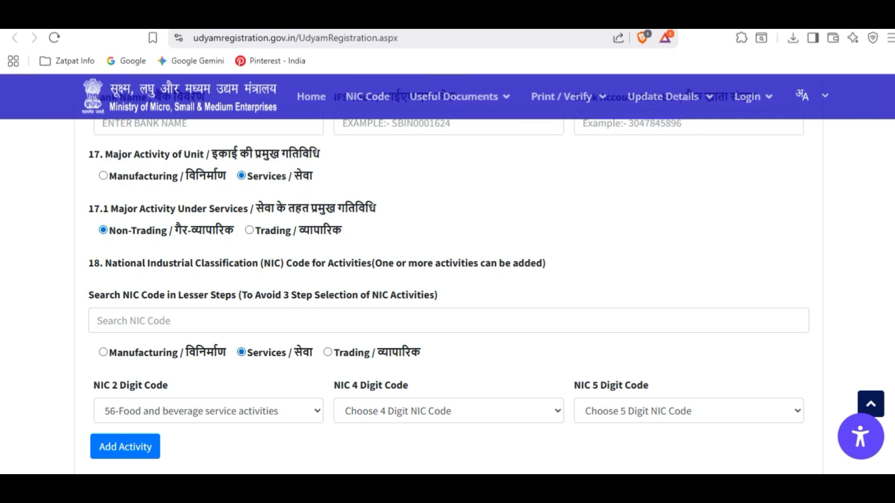
left_click(209, 411)
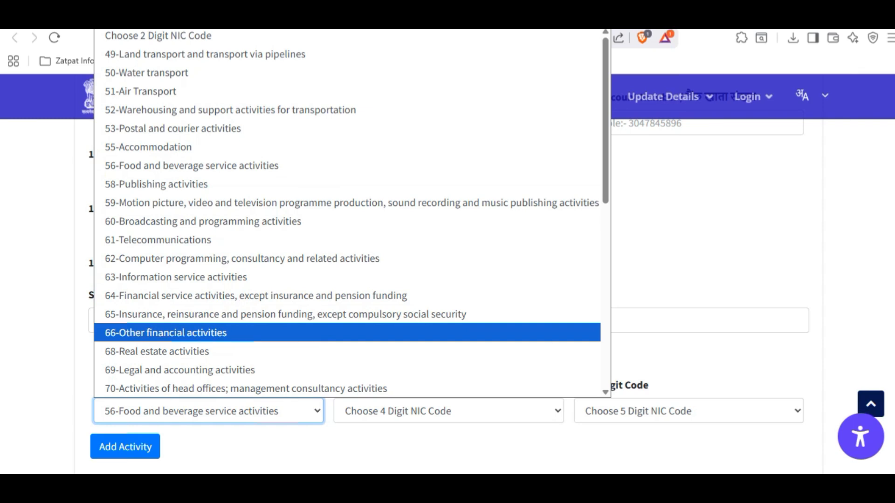
scroll(347, 212, "down", 3)
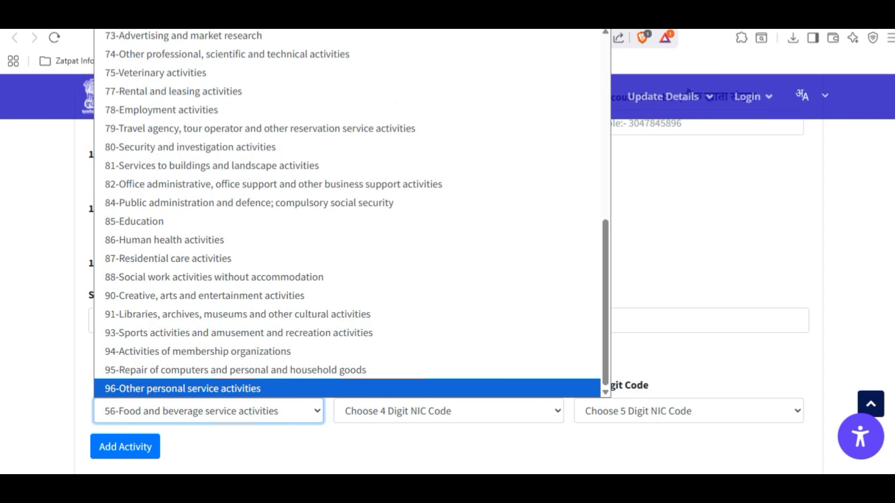
left_click(354, 449)
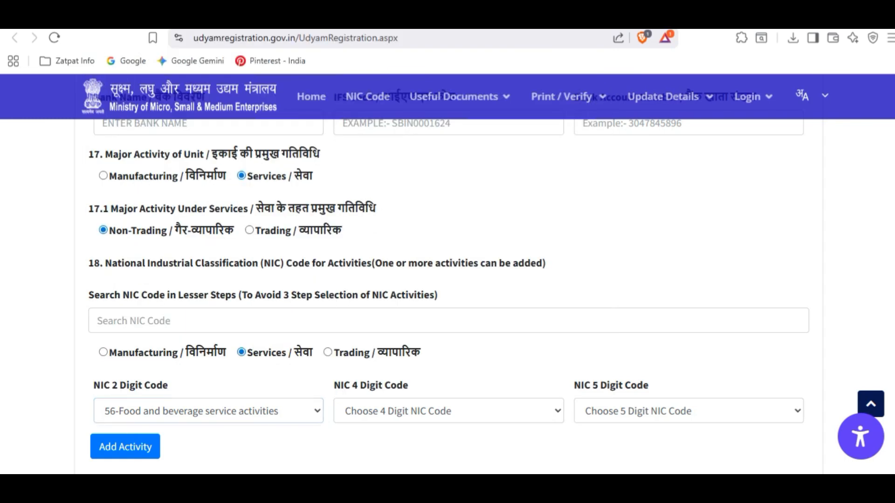
left_click(448, 411)
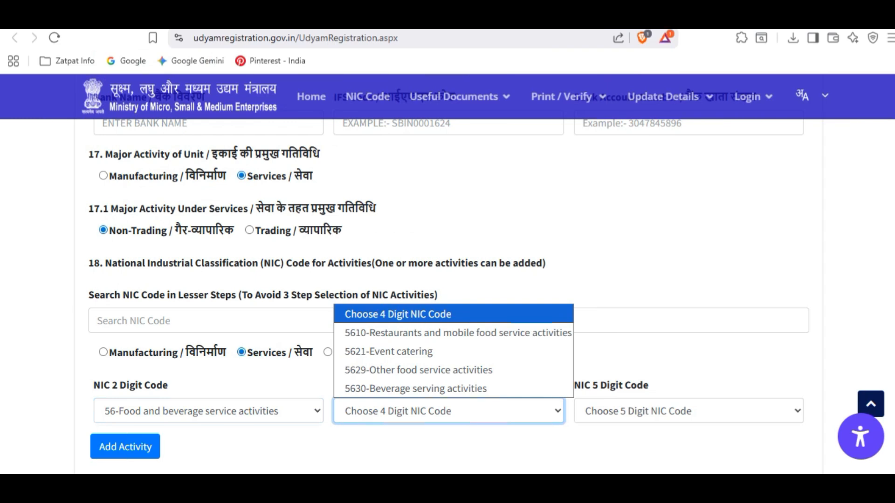
left_click(415, 389)
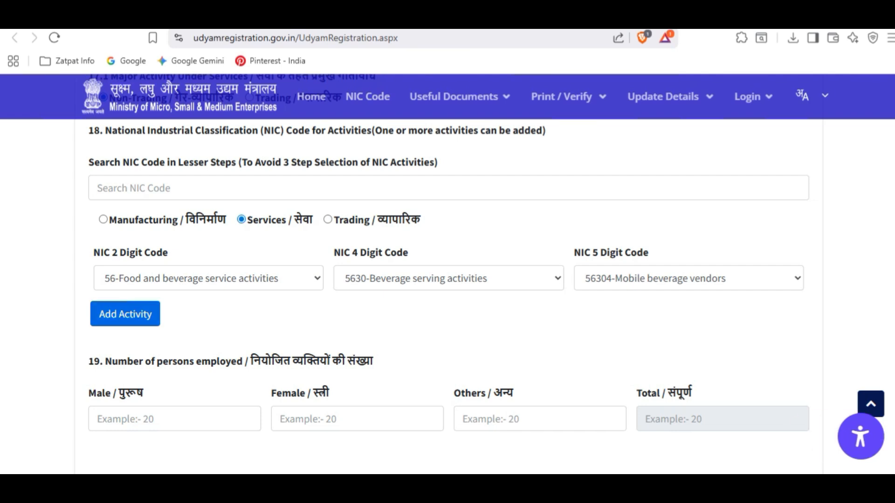
- Add the mobile beverage vendors NIC activity and record 2 male, 1 female, 0 other employees
left_click(125, 314)
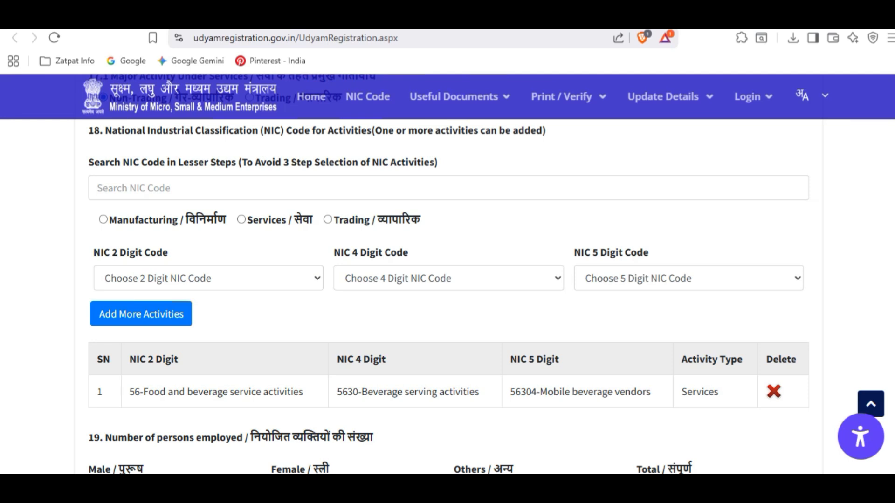
scroll(447, 275, "down", 4)
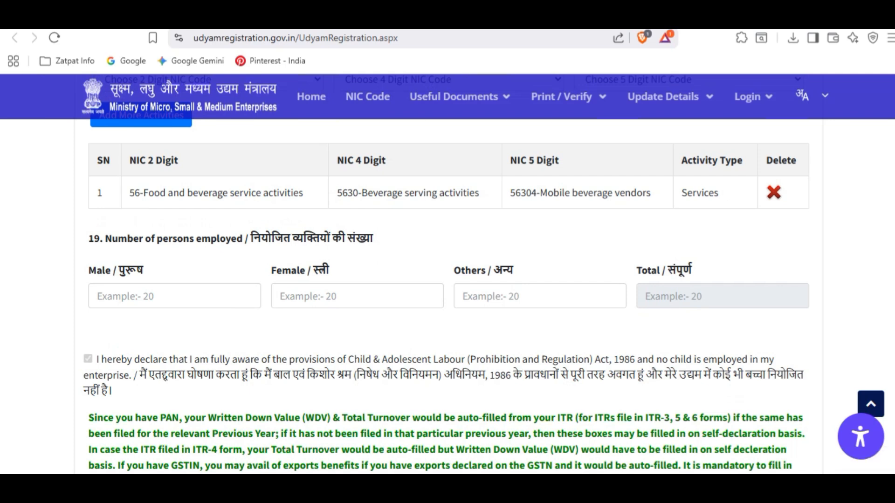
left_click(175, 296)
type("2")
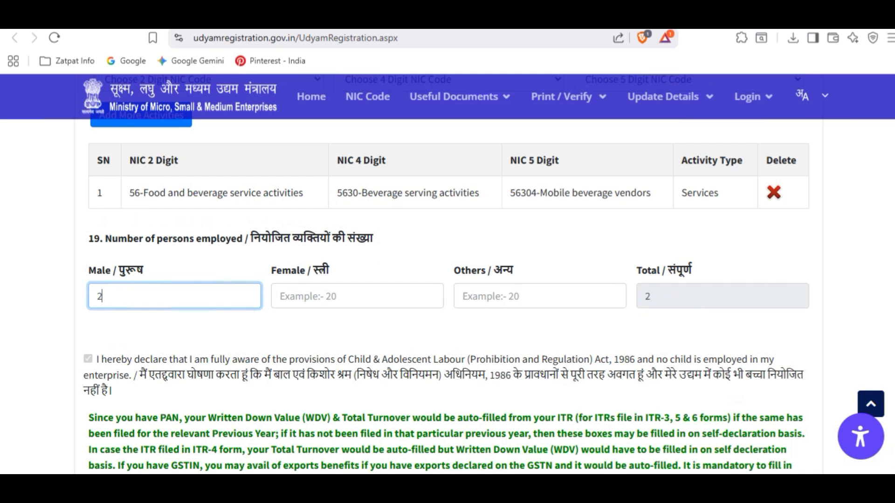
left_click(357, 296)
type("1")
left_click(540, 296)
type("0")
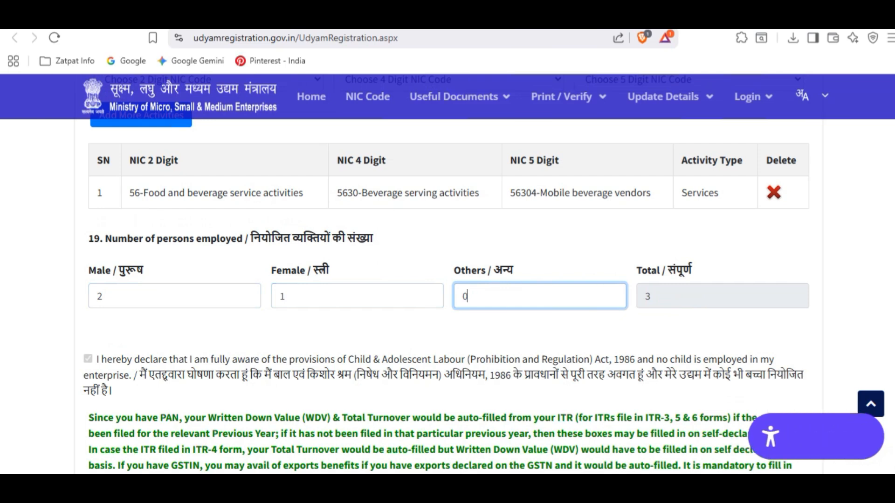
scroll(447, 279, "down", 7)
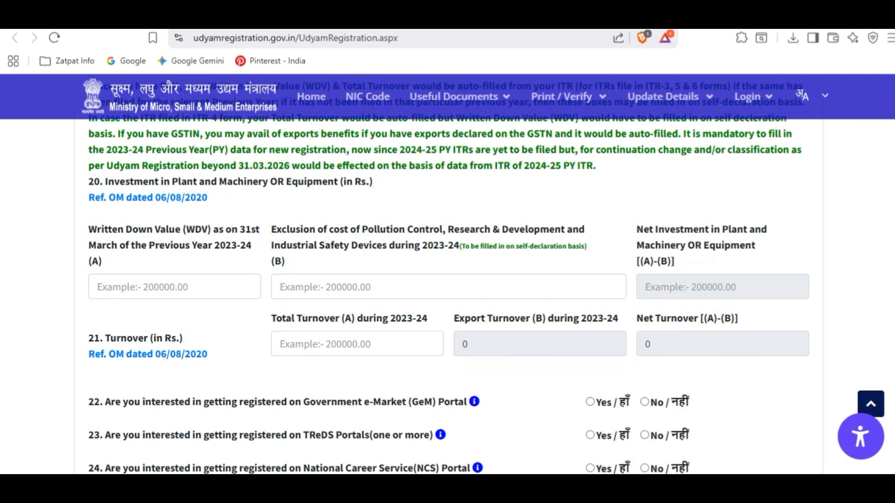
- Request the final OTP, confirm the details, enter the verification code and make the final submission
scroll(447, 279, "down", 8)
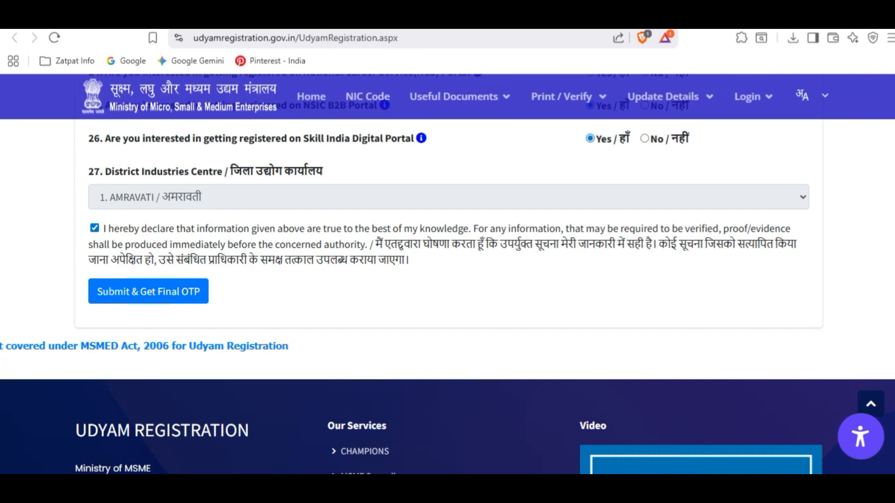
left_click(148, 292)
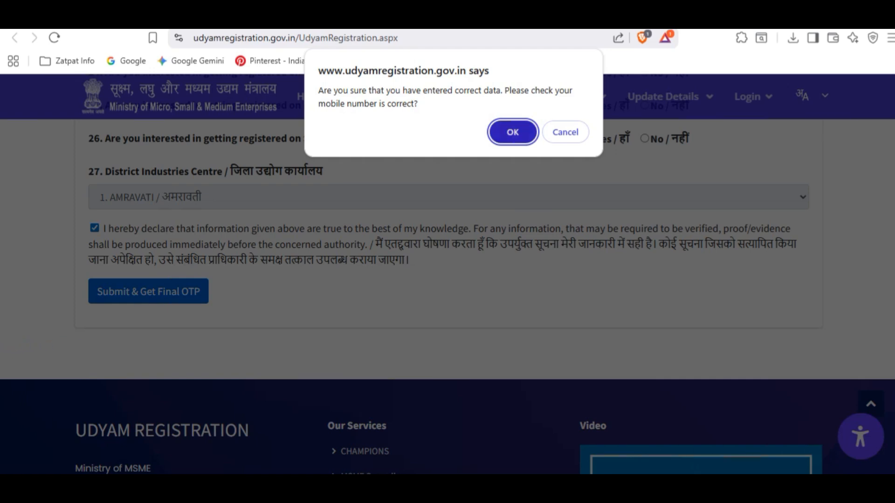
left_click(512, 132)
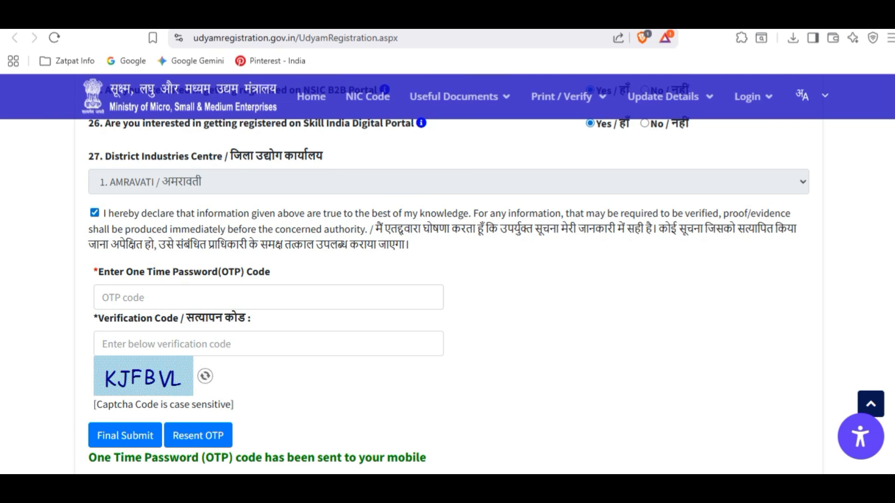
left_click(268, 344)
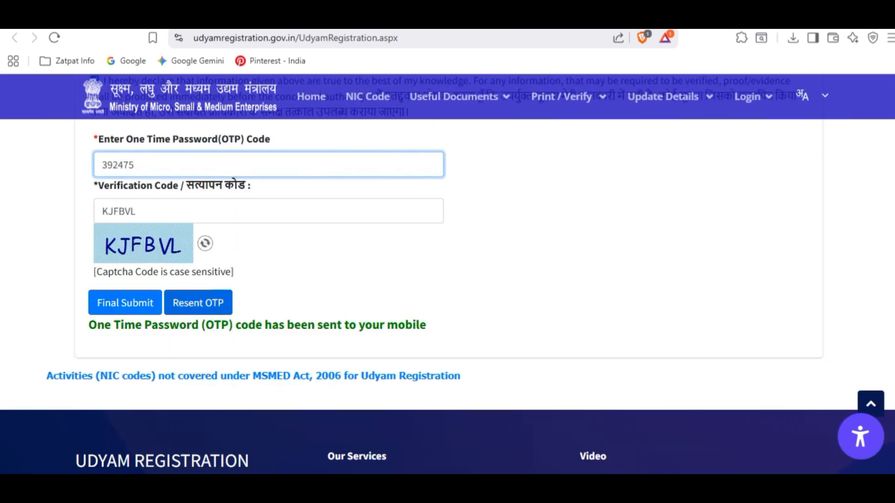
left_click(125, 303)
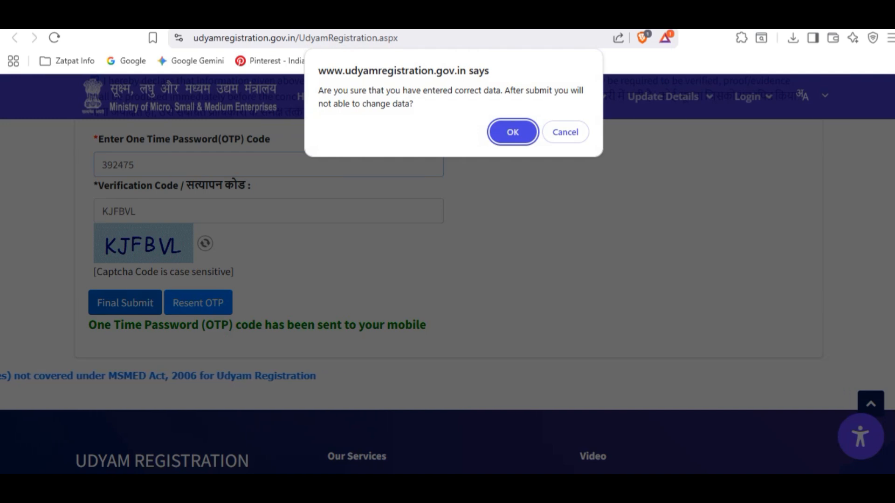
key("Return")
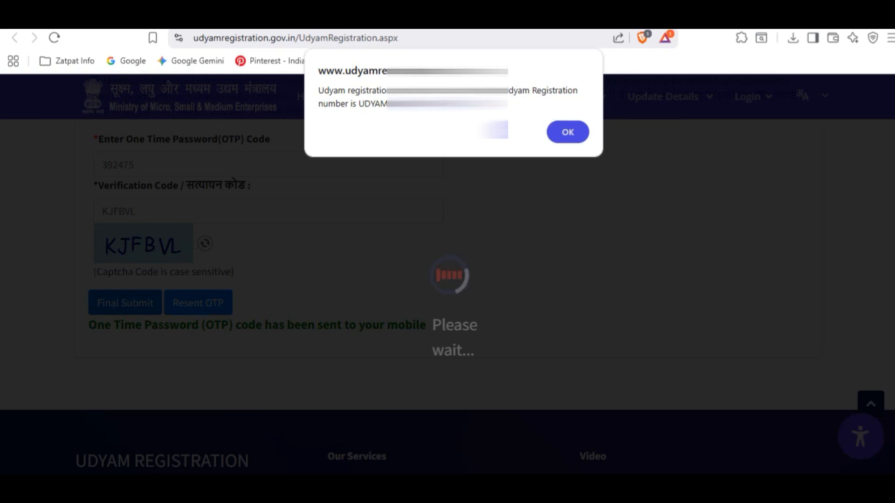
key("Return")
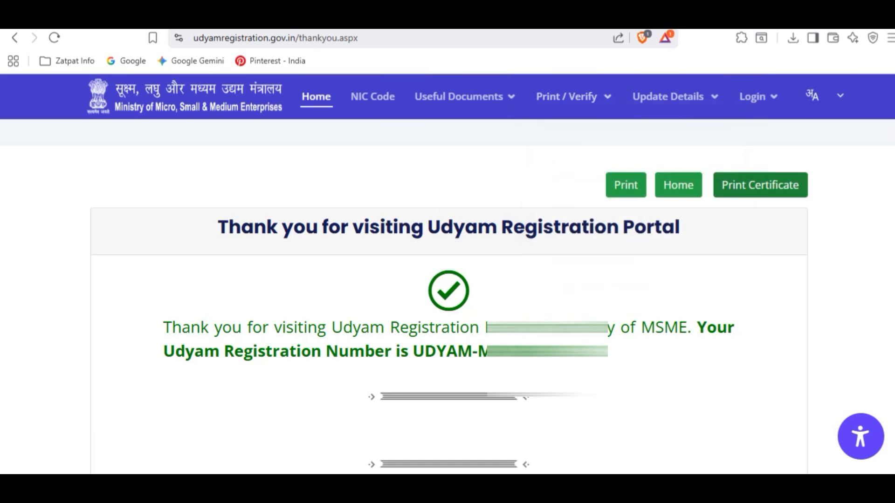
- Copy the new registration number from the thank-you page and go to Print Certificate
left_click_drag(413, 351, 607, 352)
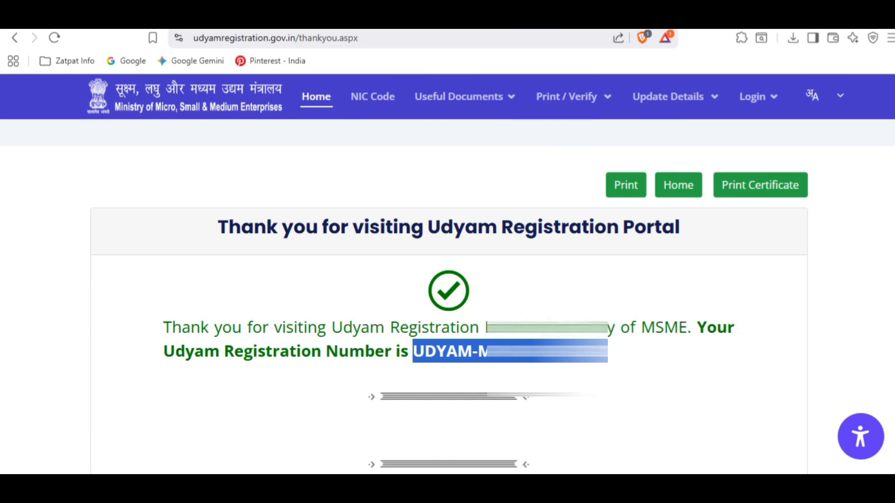
left_click(760, 185)
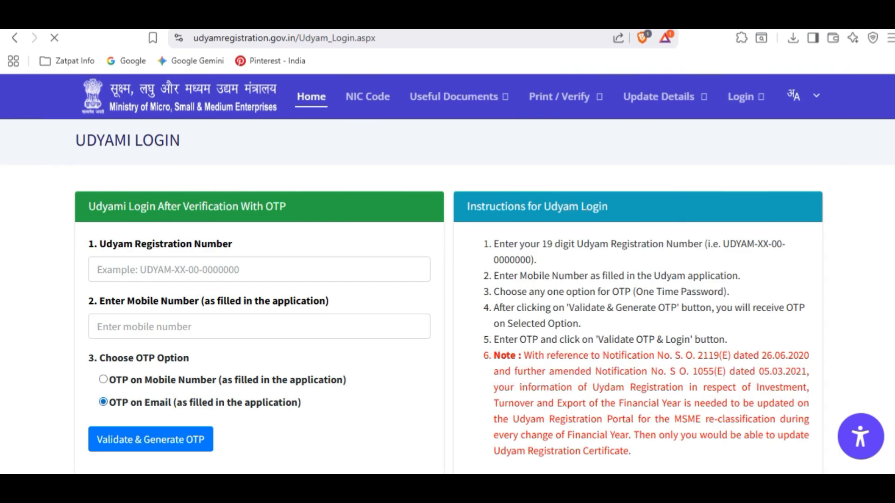
- Log in with the pasted Udyam Registration Number and review the dashboard's enterprise details
left_click(259, 270)
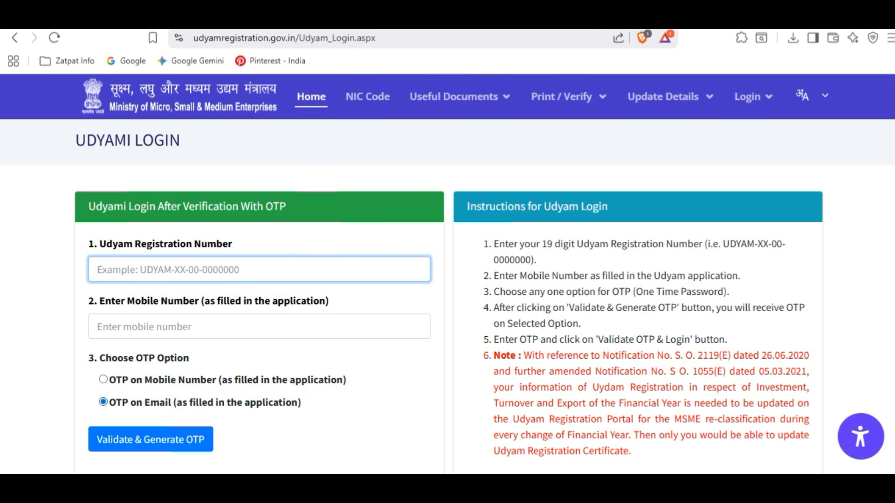
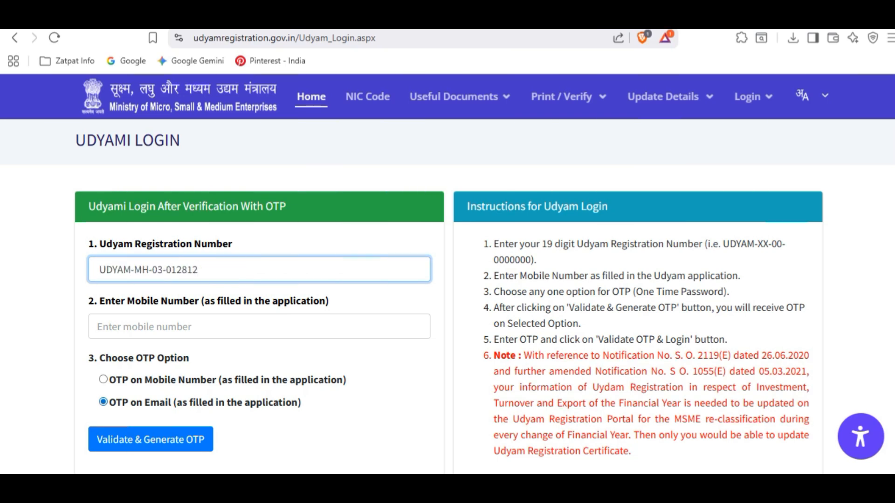
key("Return")
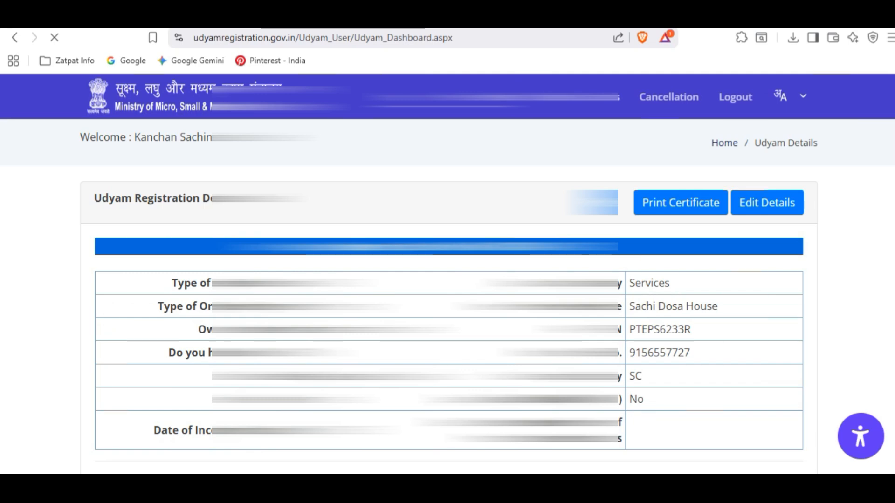
scroll(448, 299, "down", 15)
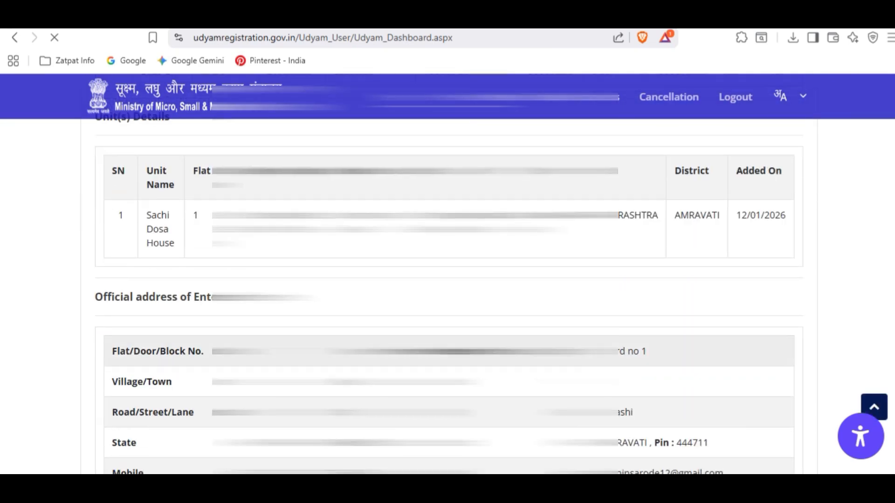
scroll(448, 279, "down", 10)
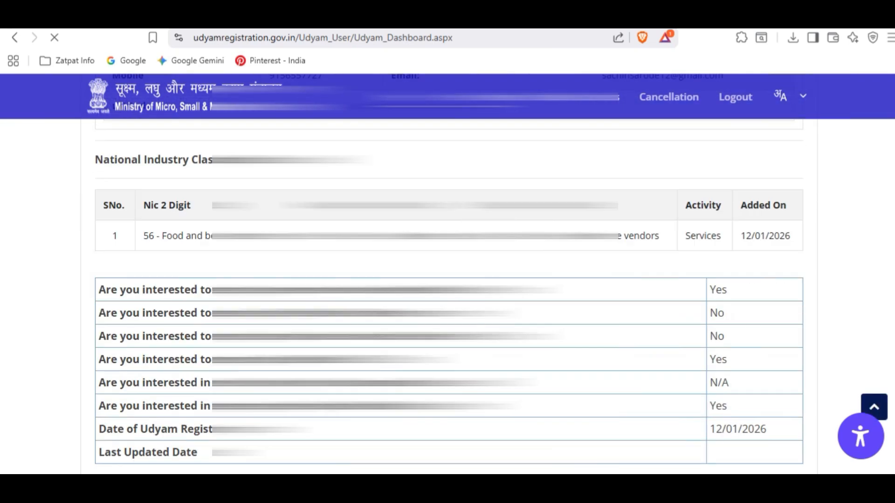
scroll(448, 280, "up", 3)
scroll(448, 280, "up", 20)
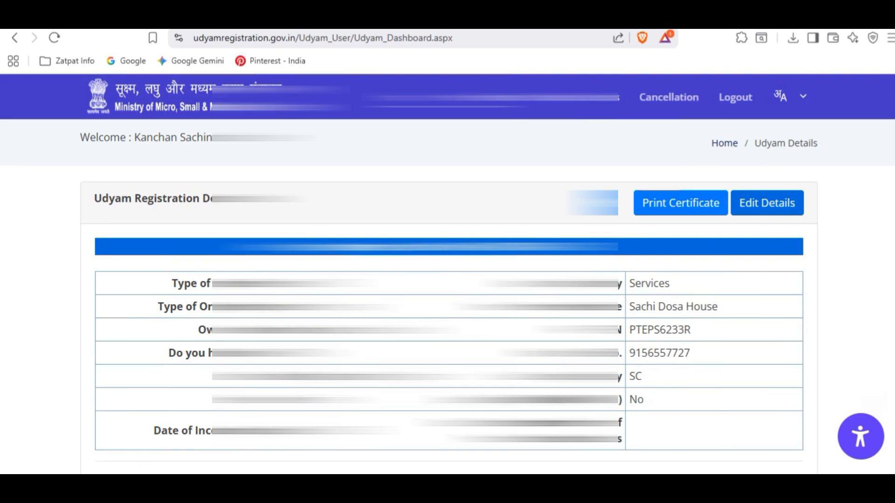
- Open the printable certificate and review its registration number, enterprise type, activity and address
left_click(680, 203)
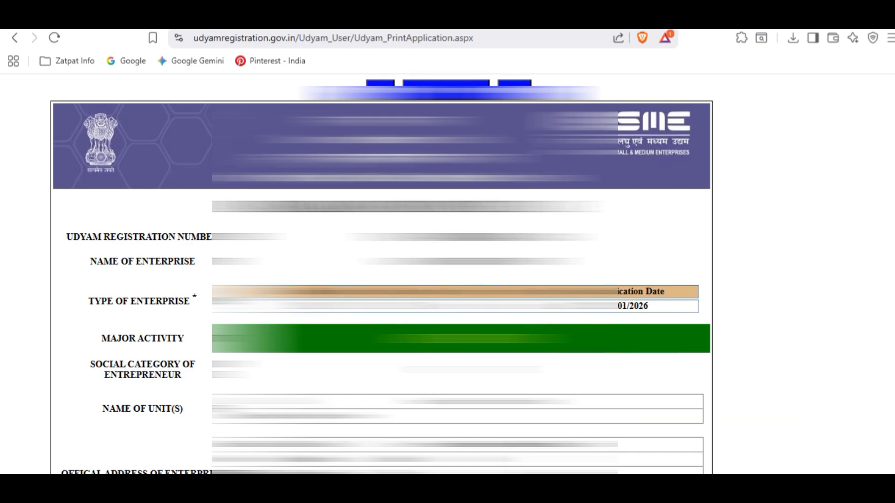
scroll(381, 280, "down", 2)
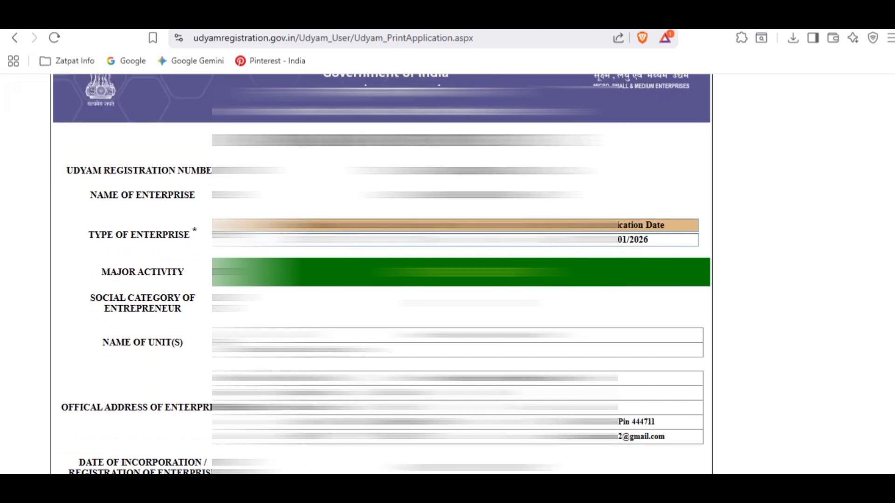
scroll(381, 275, "down", 6)
scroll(381, 275, "up", 7)
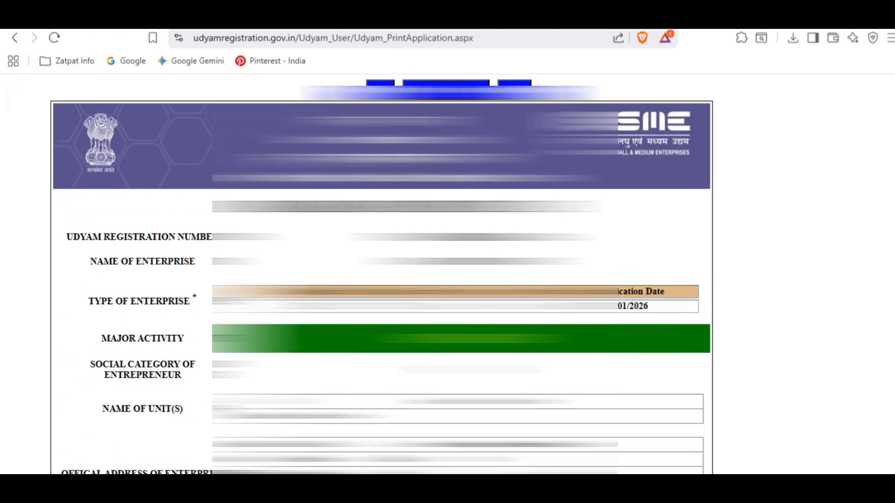